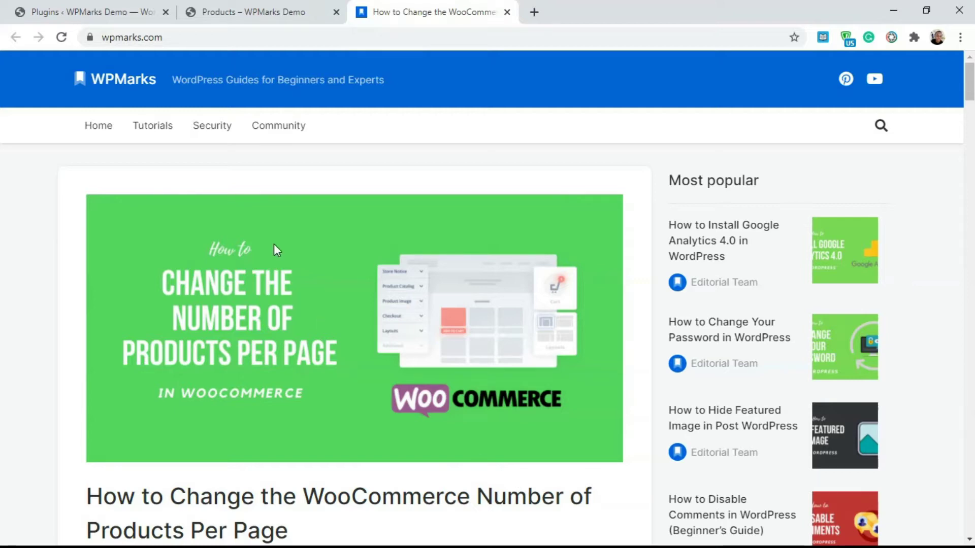
Switch to the 'Products – WPMarks Demo' tab to view the store's product grid.
click(241, 6)
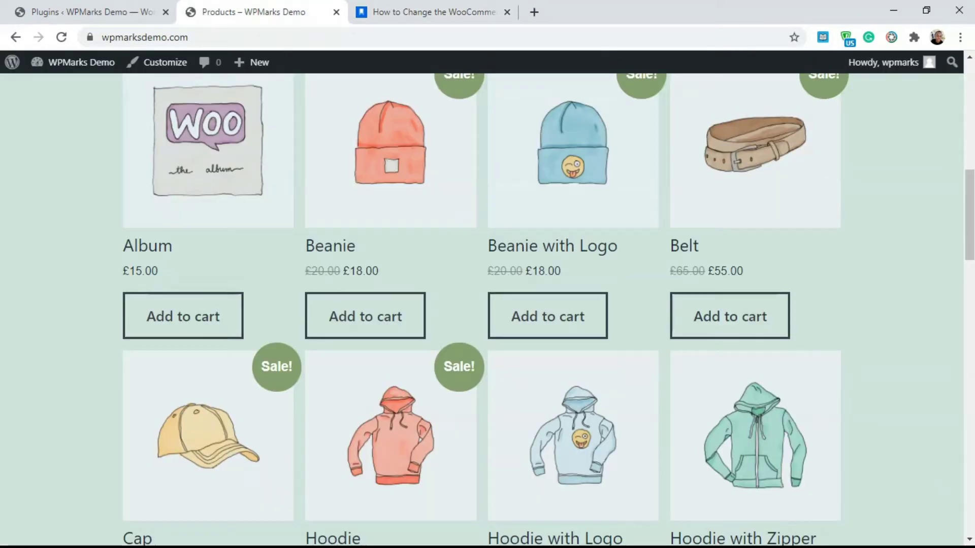
key(Home)
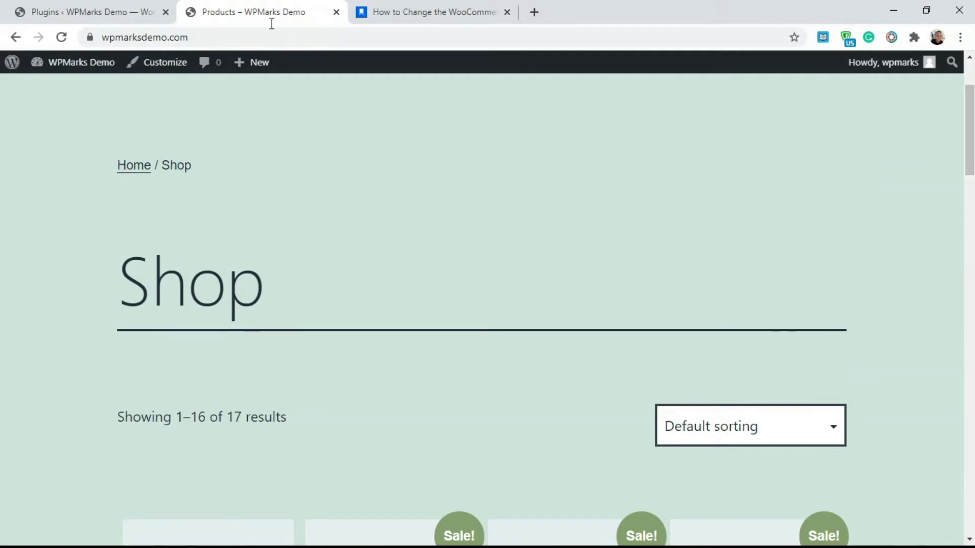
click(258, 40)
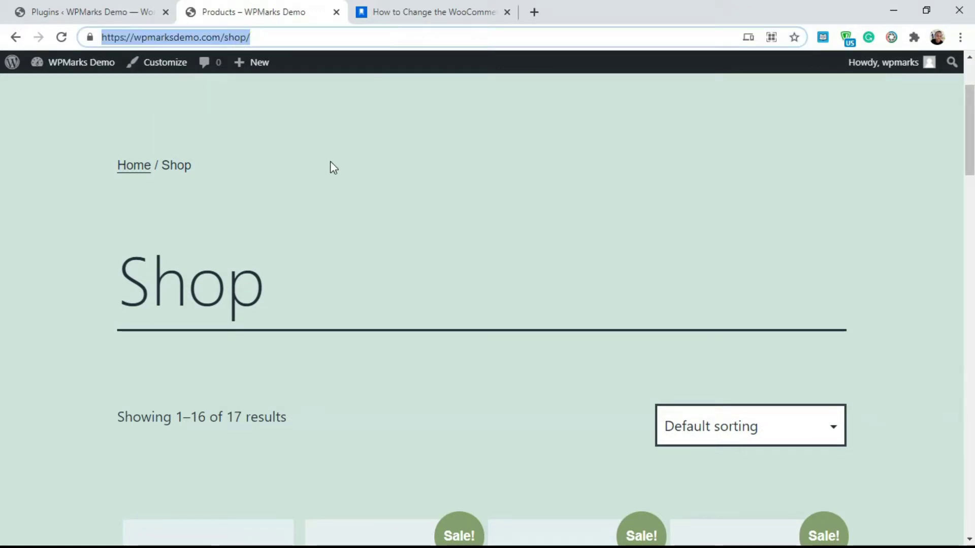
click(376, 194)
drag(970, 89, 971, 251)
drag(971, 287, 970, 208)
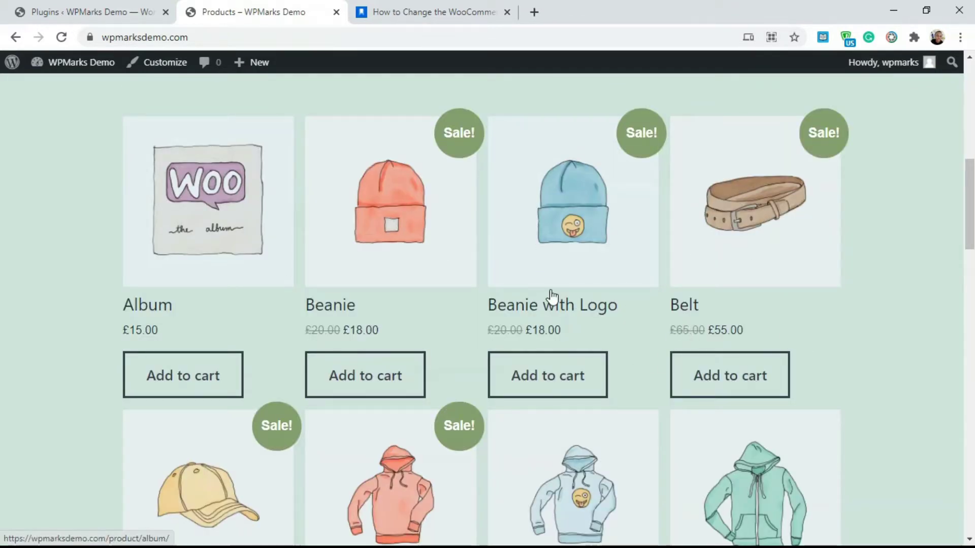
drag(971, 203, 970, 377)
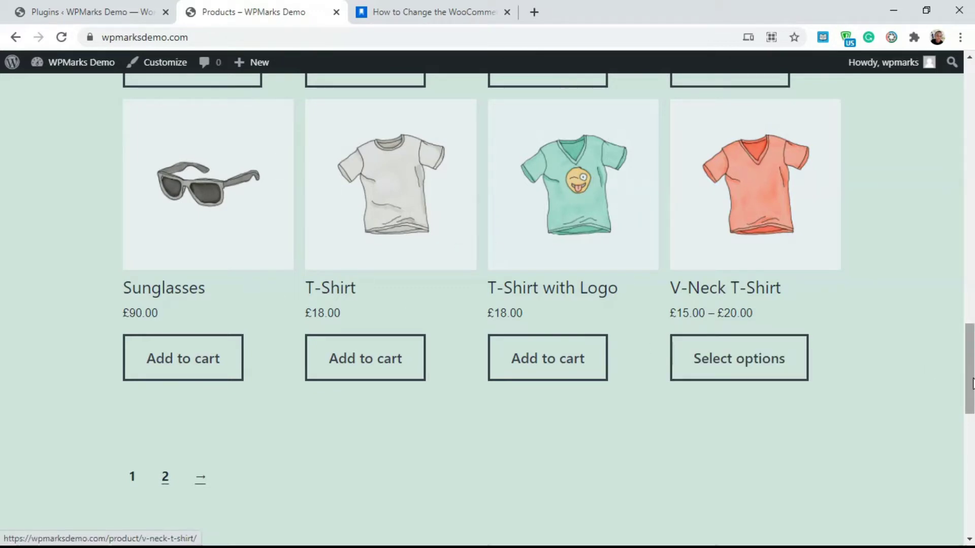
scroll(487, 305, down, 5)
scroll(488, 305, up, 20)
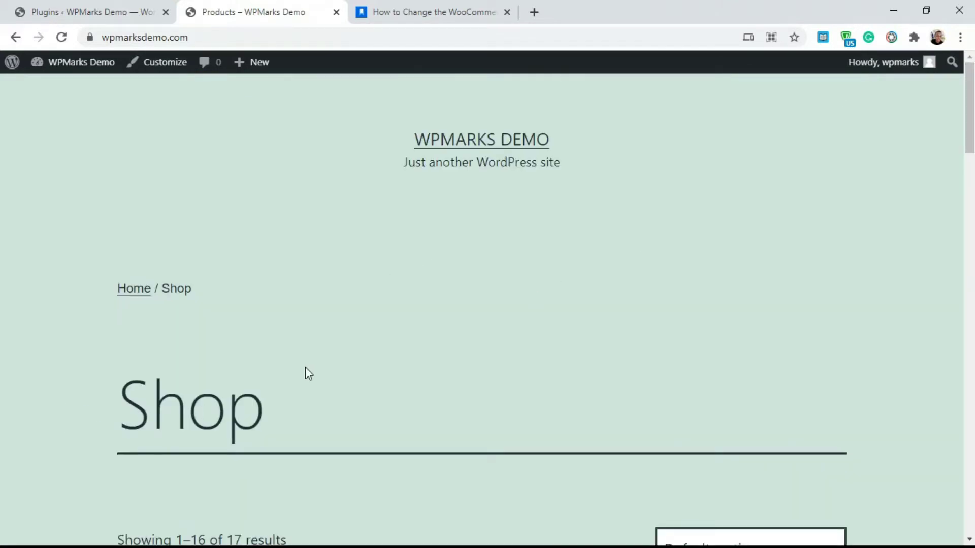
scroll(847, 237, down, 8)
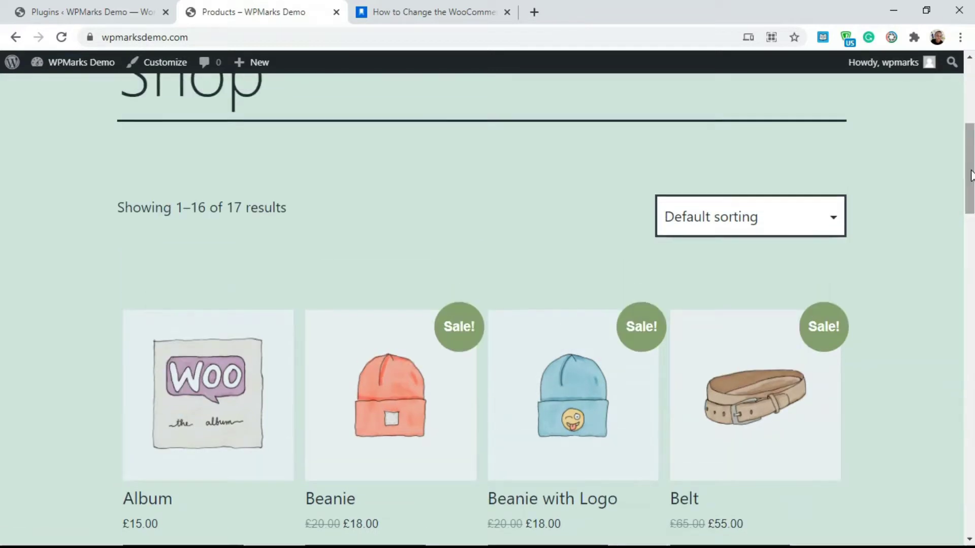
scroll(138, 88, up, 1)
click(151, 69)
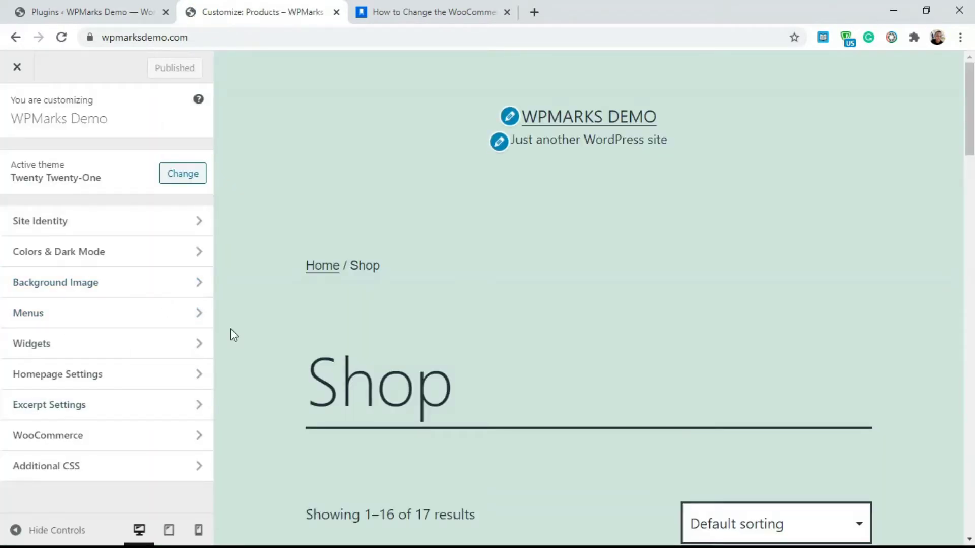
Open the Customizer's WooCommerce Product Catalog settings, showing 4 products per row and 4 rows per page.
click(99, 437)
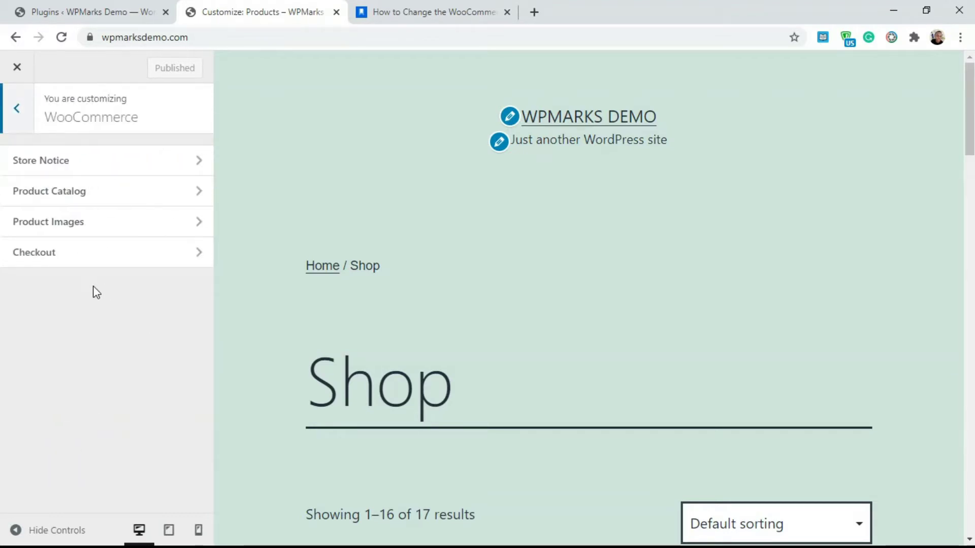
click(81, 199)
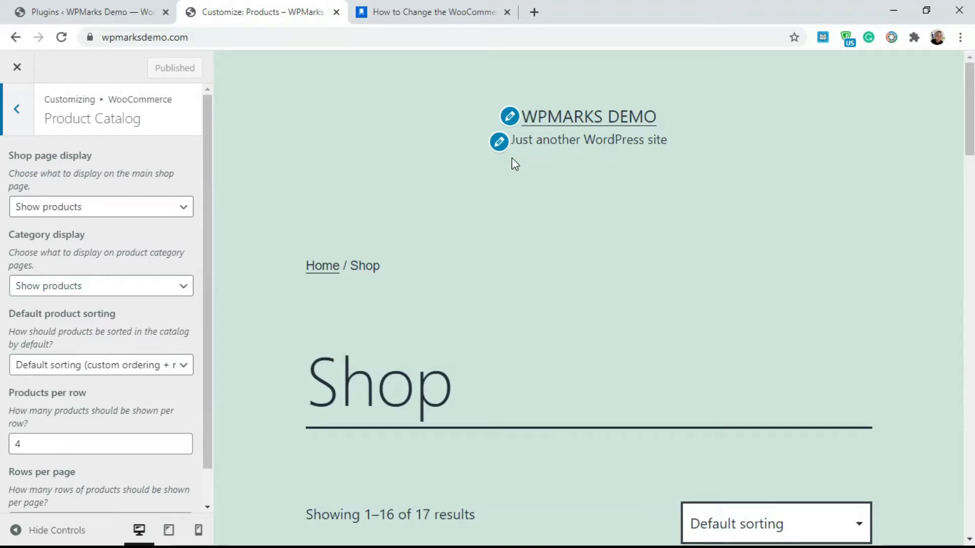
scroll(589, 305, down, 5)
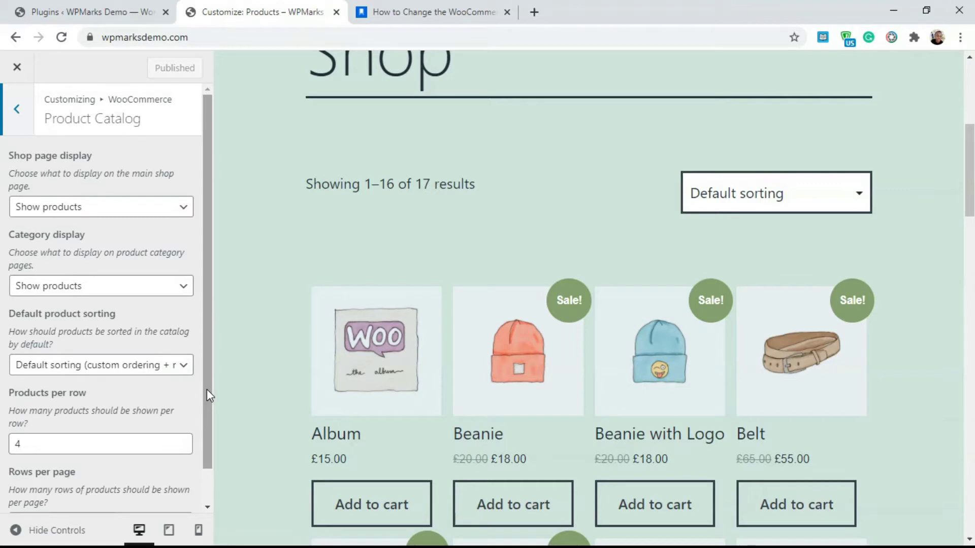
drag(206, 389, 203, 446)
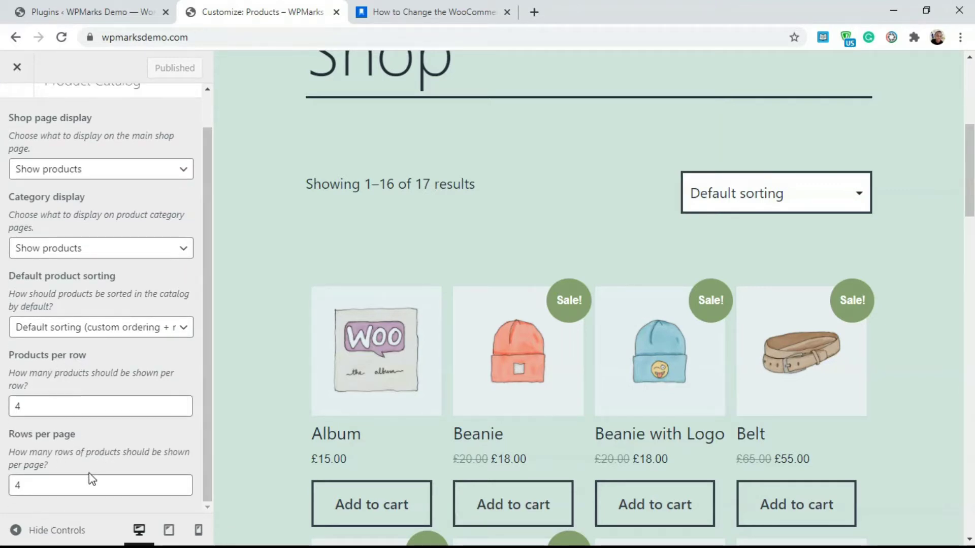
Replace the products per row value 4 with 3, then 2, checking the preview.
double_click(88, 487)
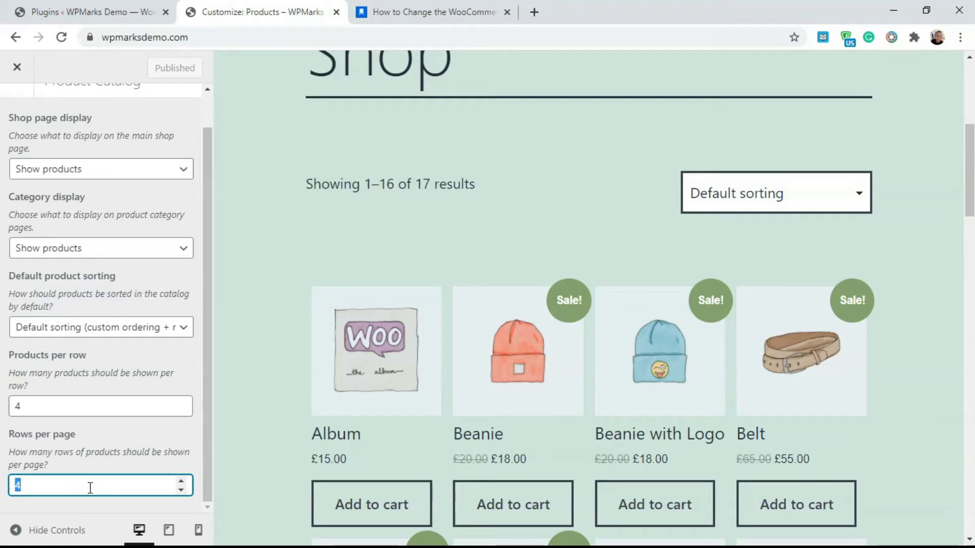
click(51, 404)
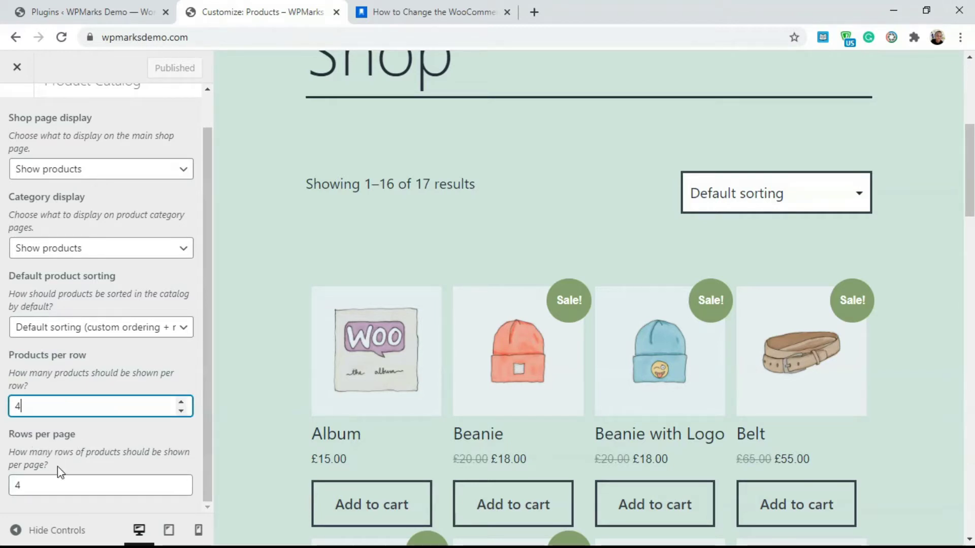
drag(54, 403, 2, 405)
text(3)
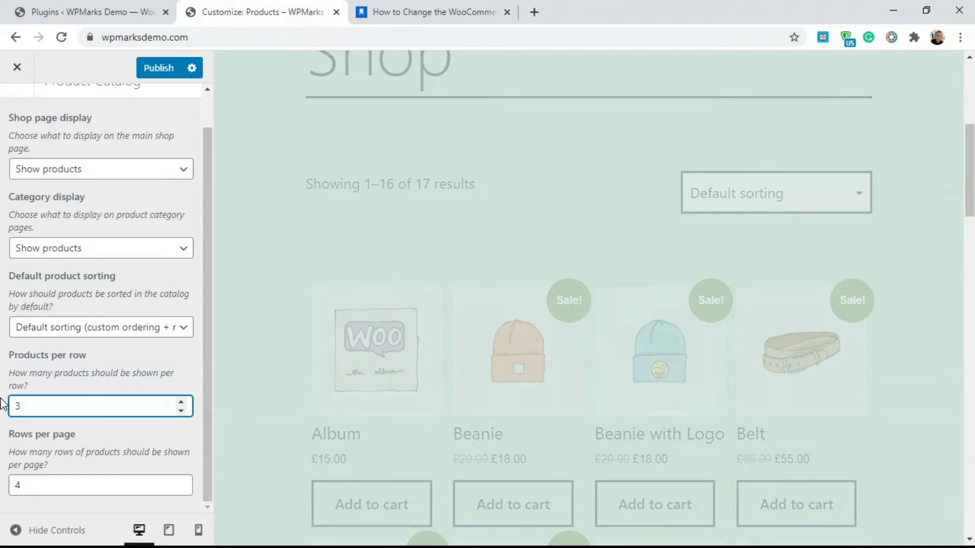
text(2)
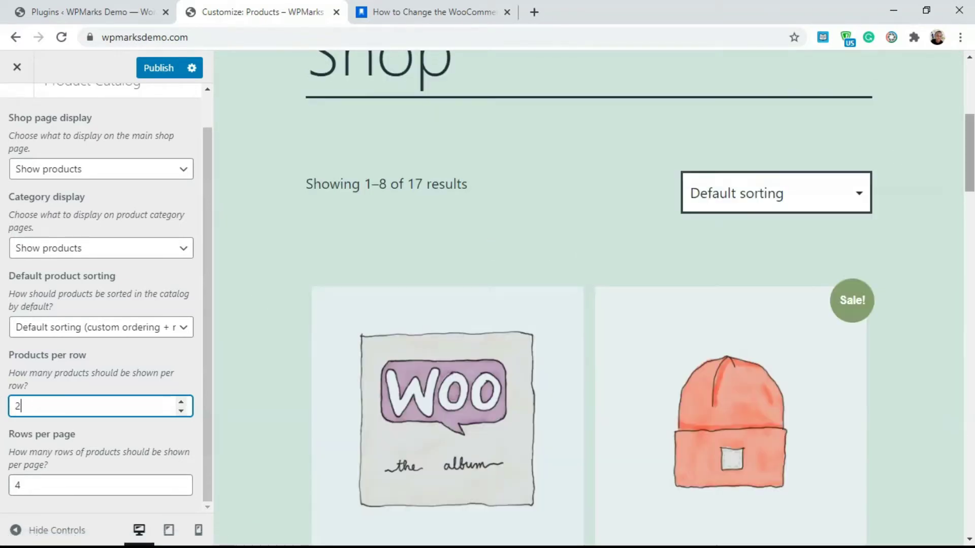
scroll(897, 157, down, 3)
scroll(657, 174, down, 5)
scroll(634, 183, up, 3)
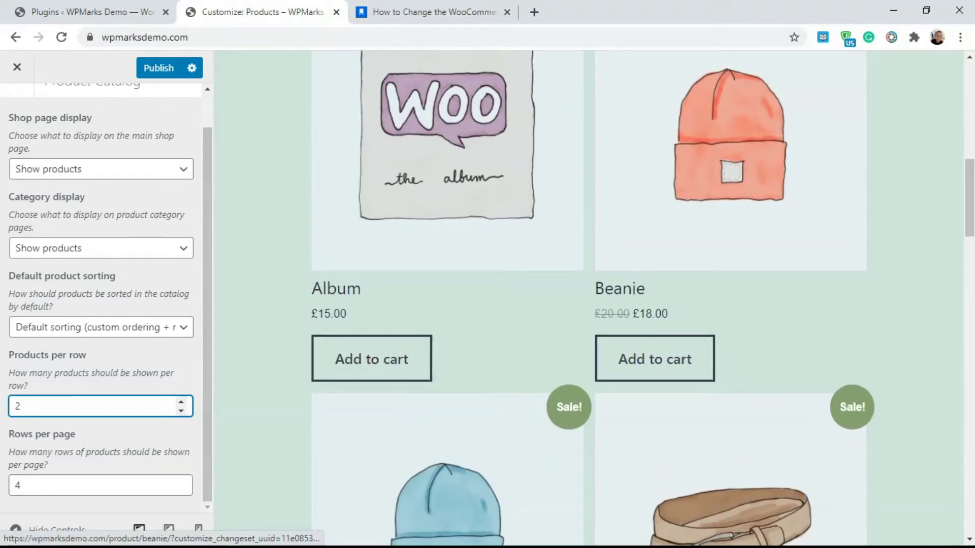
scroll(616, 276, up, 2)
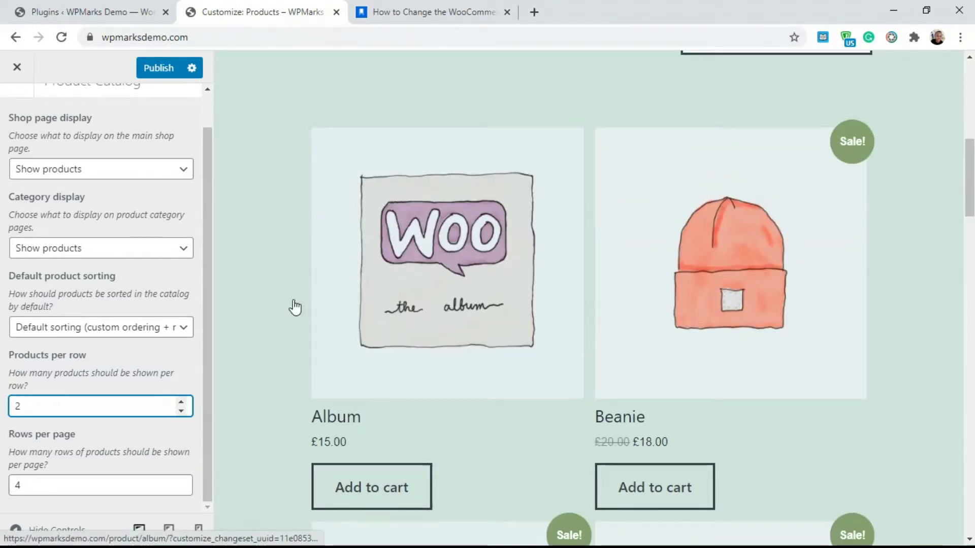
Change products per row to 5, then 6, and set rows per page to 1.
key(BackSpace)
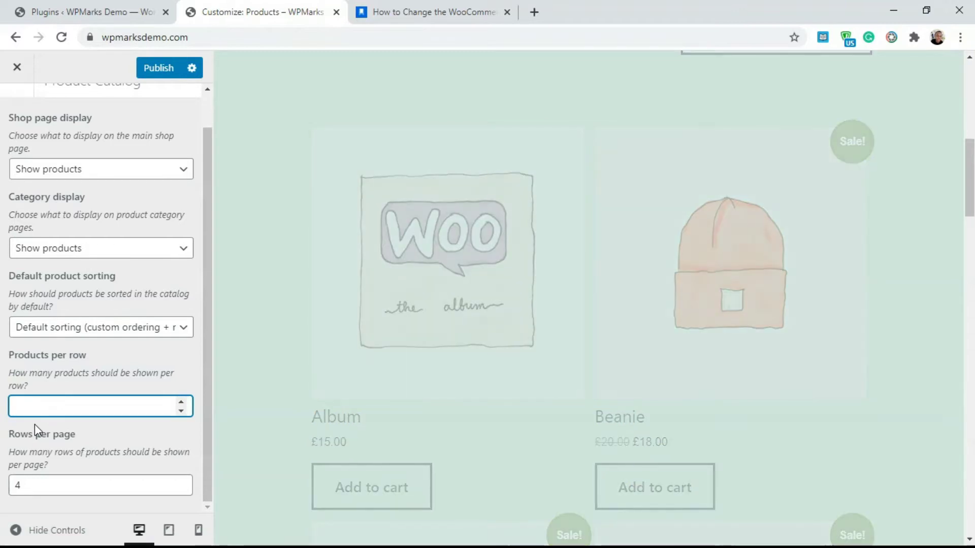
text(5)
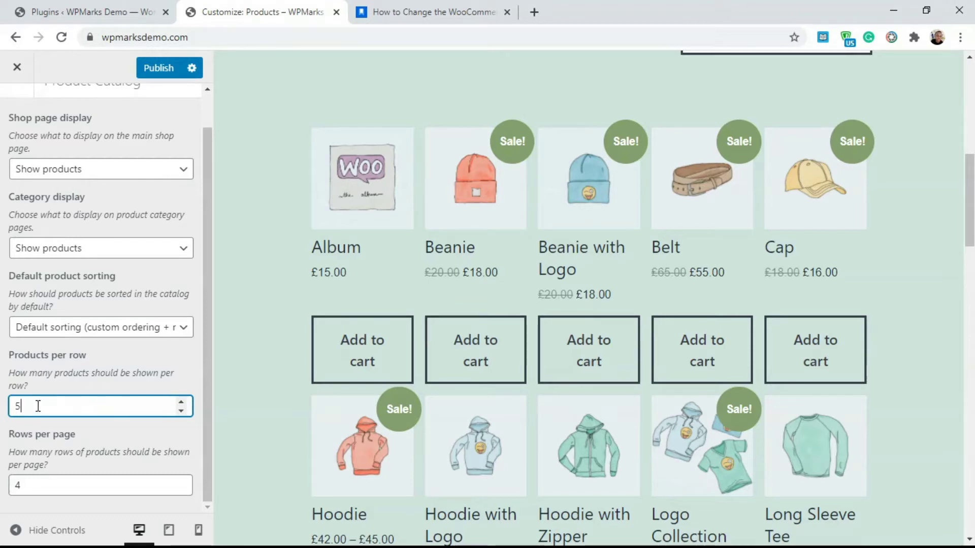
key(BackSpace)
text(6)
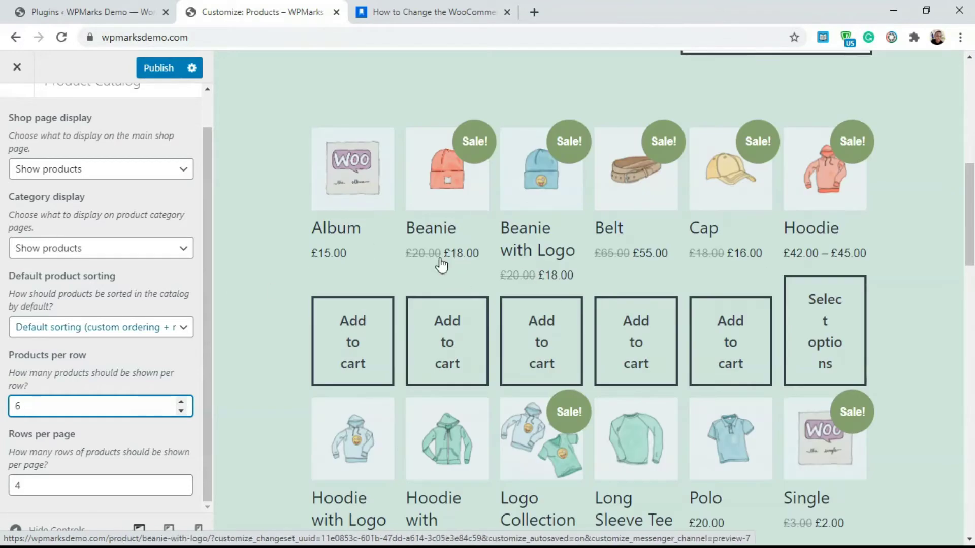
click(37, 489)
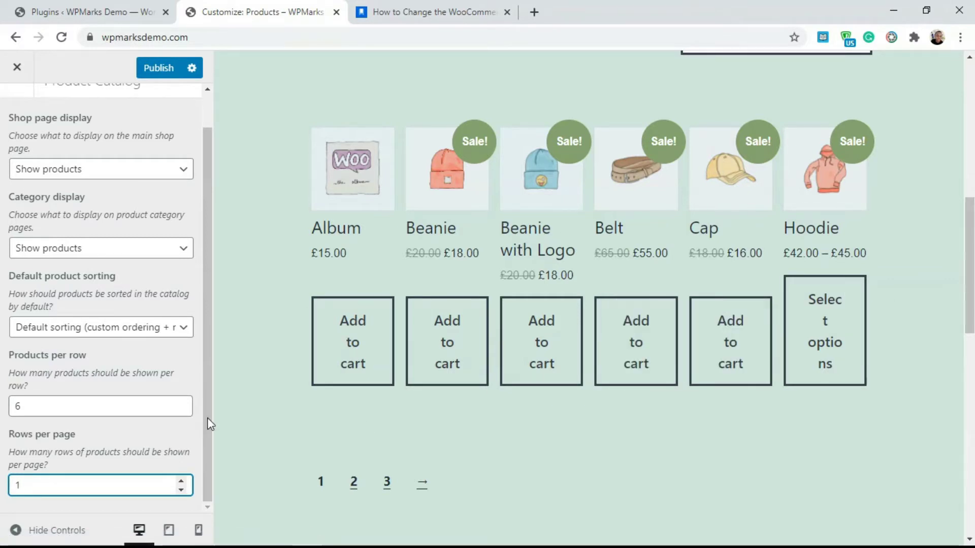
Set 5 products per row and 2 rows per page, then open the Album product in the preview.
click(44, 401)
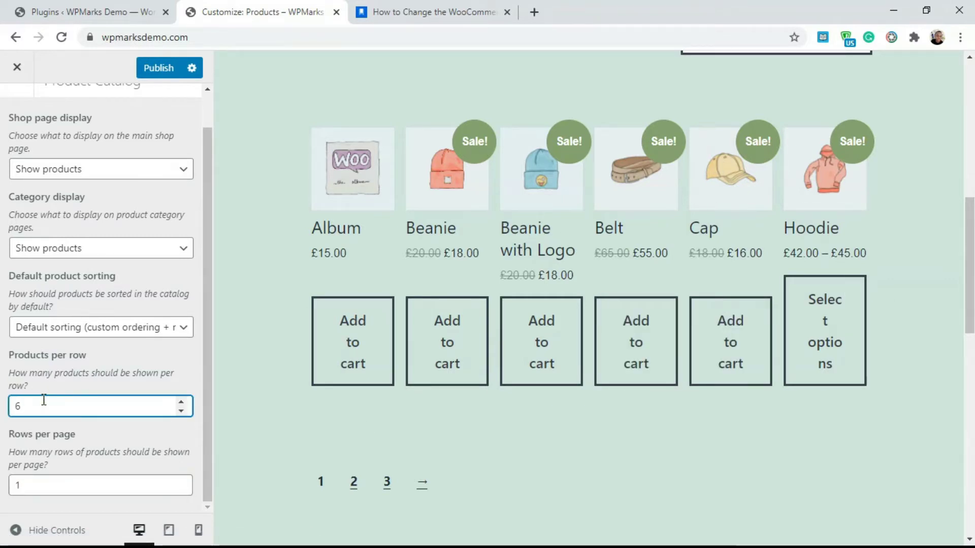
key(BackSpace)
text(5)
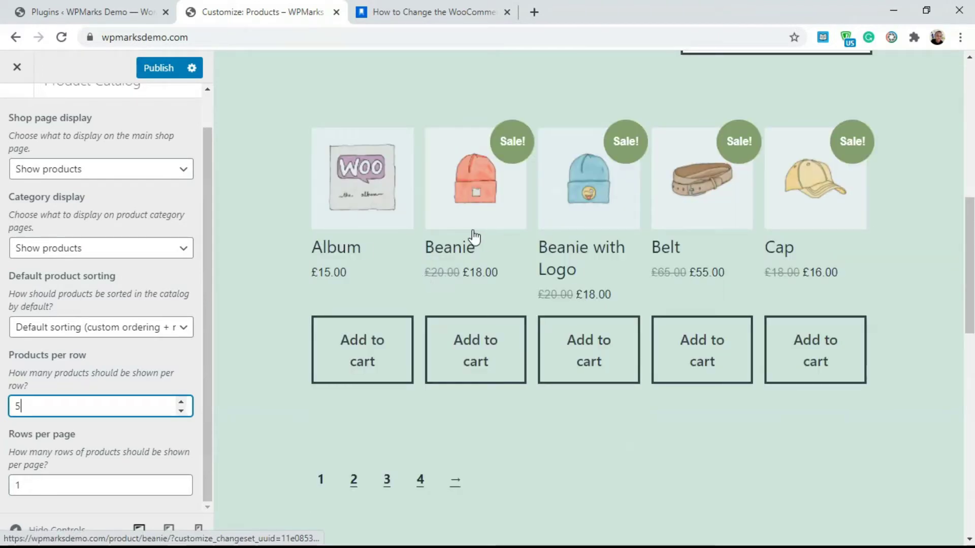
click(40, 486)
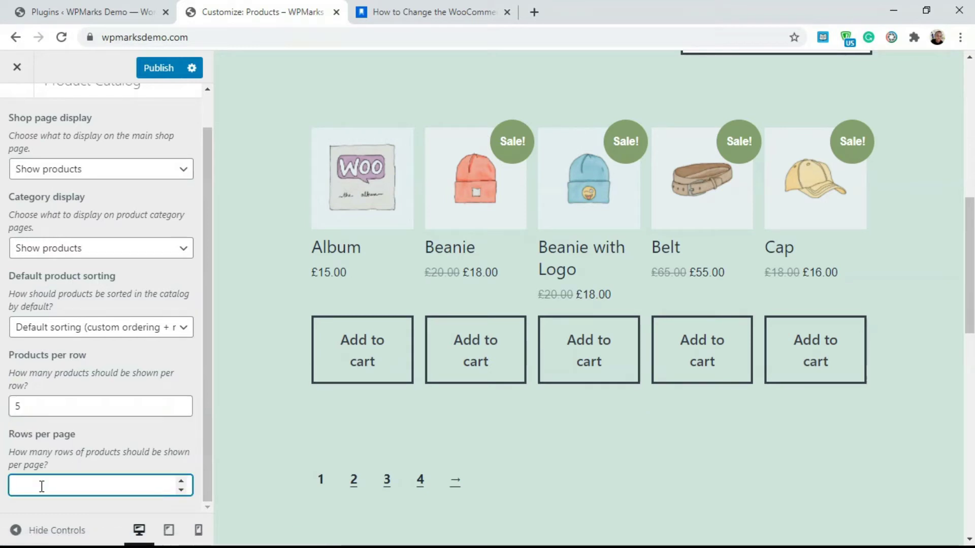
text(2)
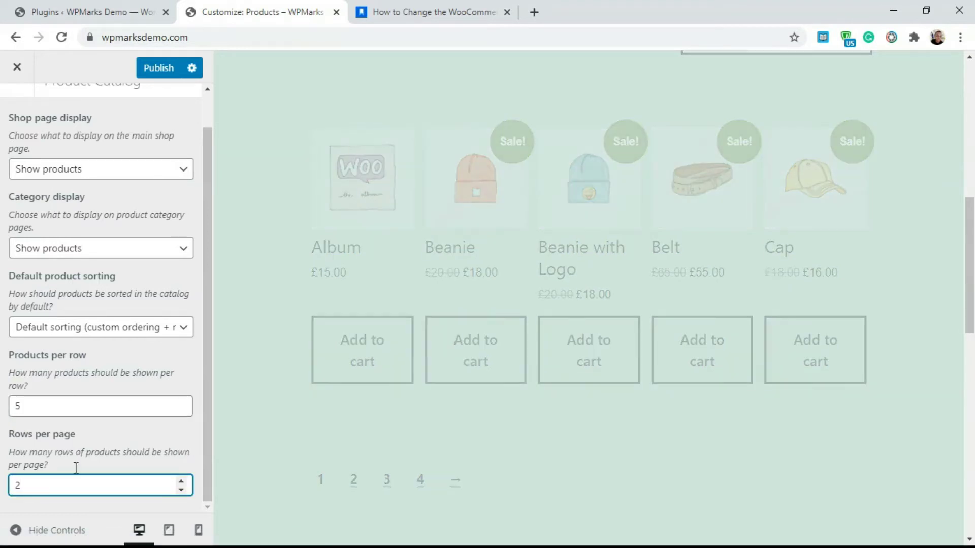
click(370, 293)
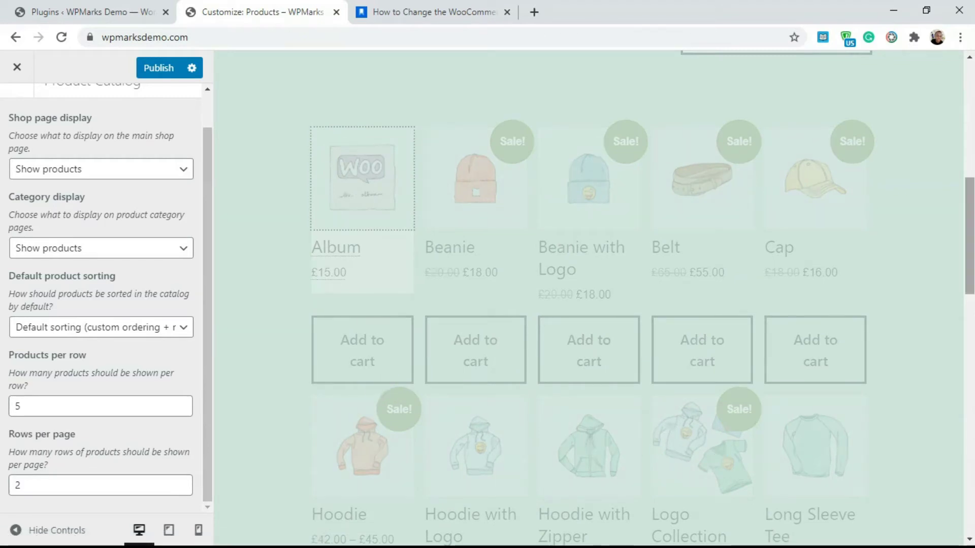
scroll(497, 262, down, 5)
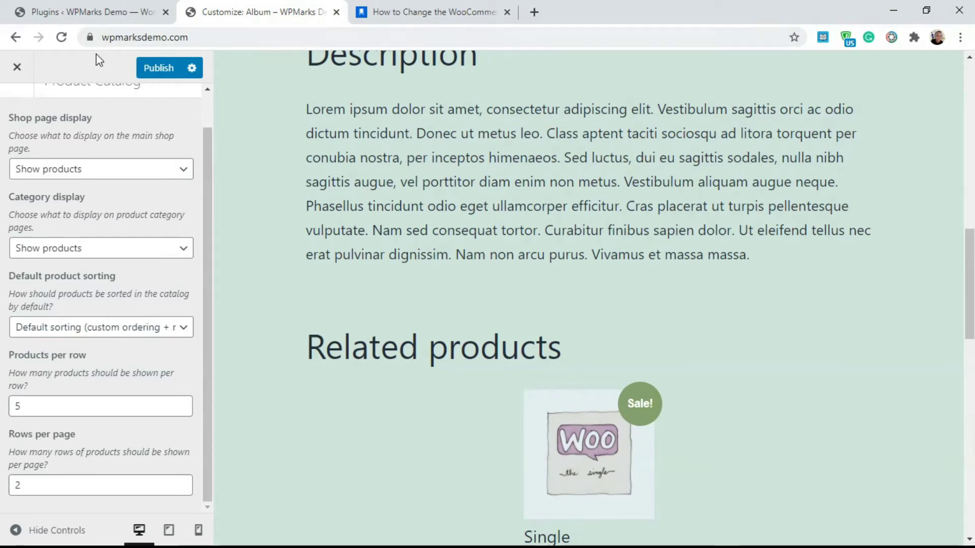
Open the site's home page in the Customizer preview.
scroll(538, 152, up, 15)
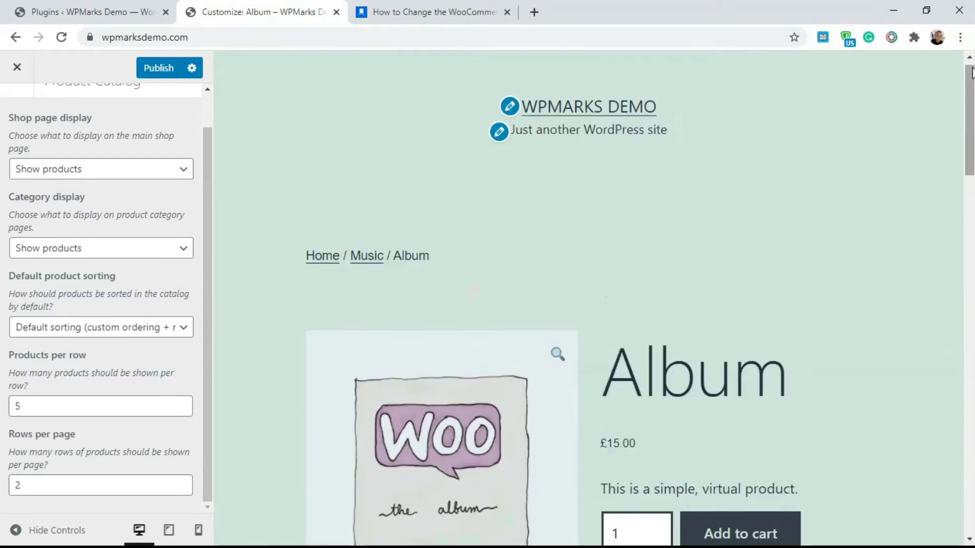
click(617, 107)
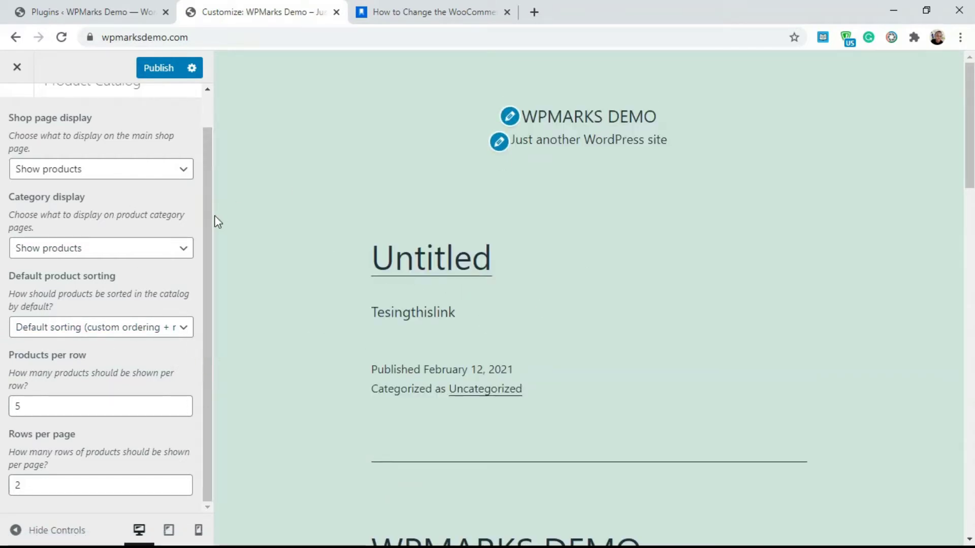
scroll(48, 142, up, 2)
Back out to the main Customizer list and close the Customizer.
click(16, 127)
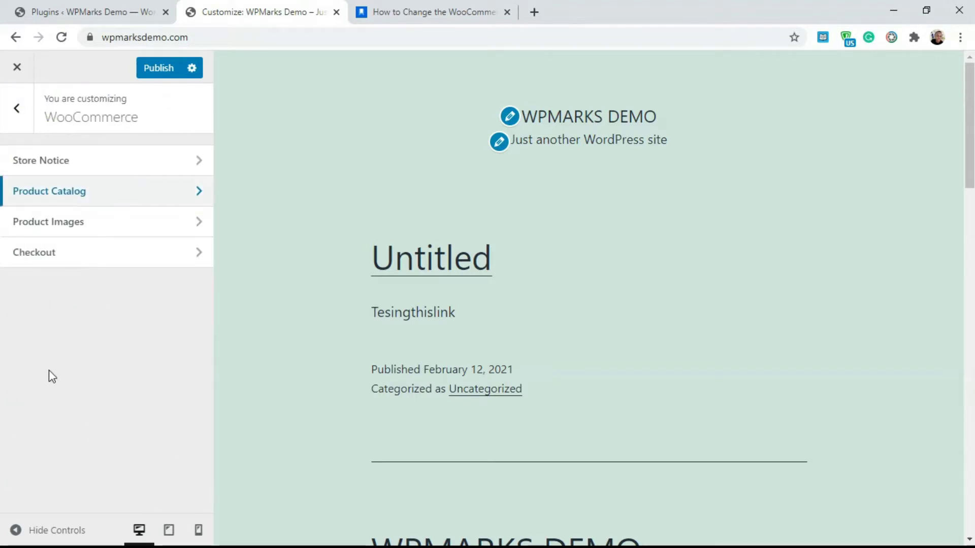
click(26, 120)
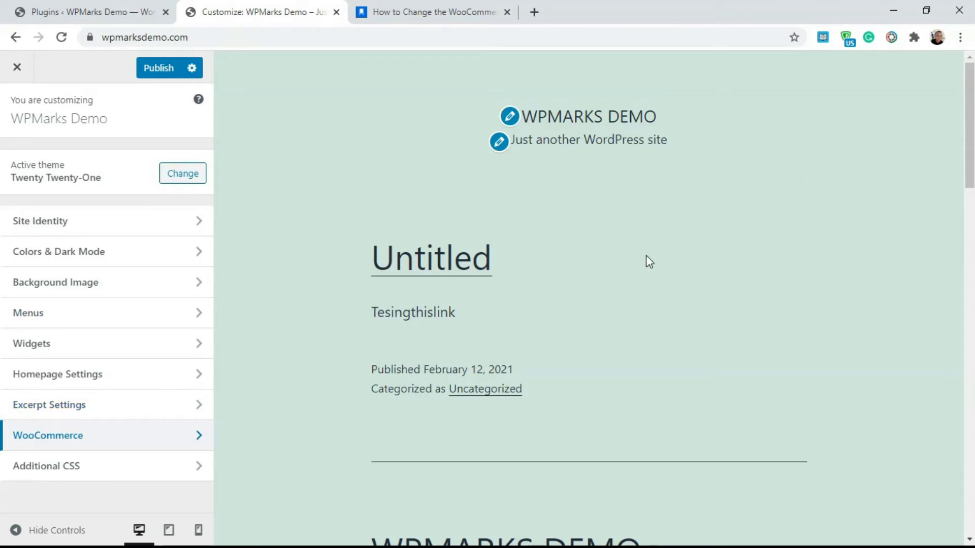
scroll(863, 264, down, 5)
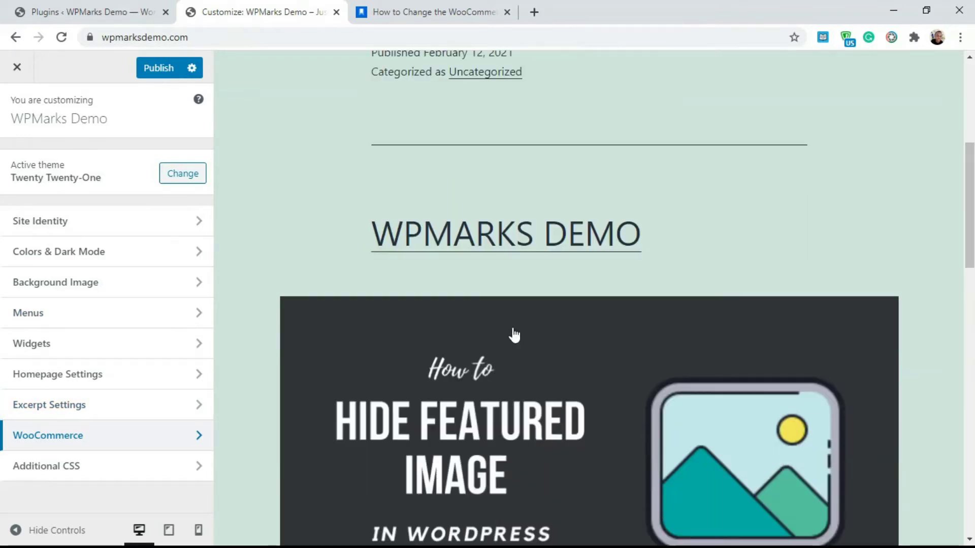
scroll(481, 259, up, 6)
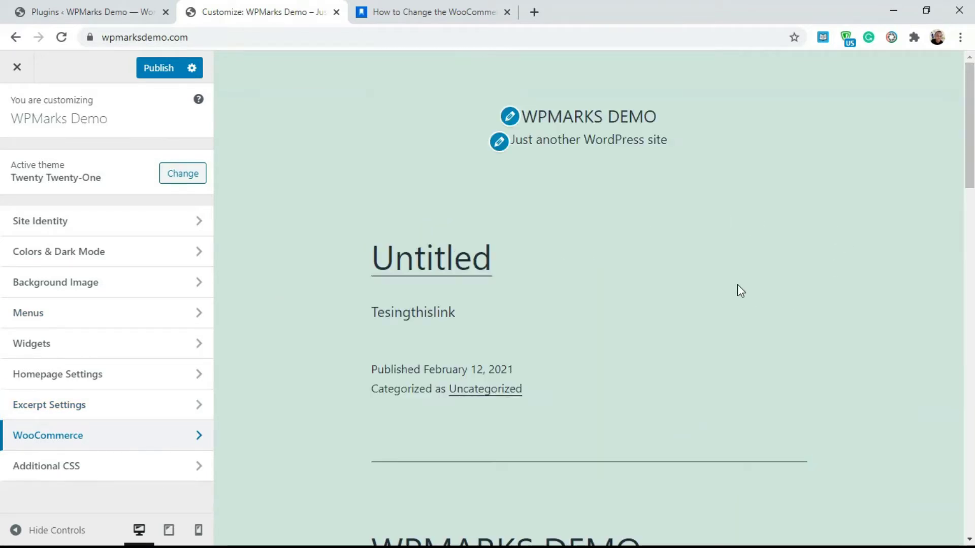
click(19, 68)
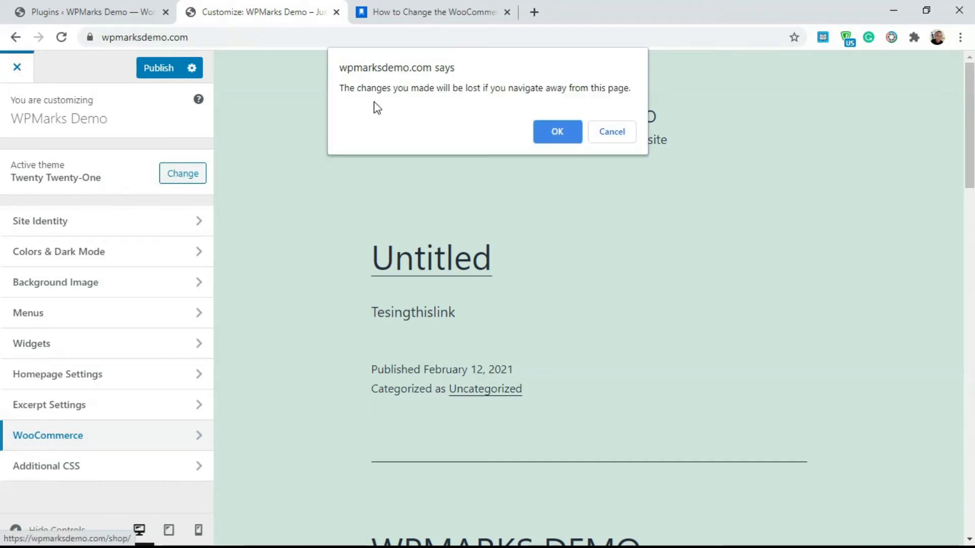
Discard the Customizer changes, scroll the article to 'Method 3: Use Code Snippet', and check the shop.
click(555, 135)
click(490, 7)
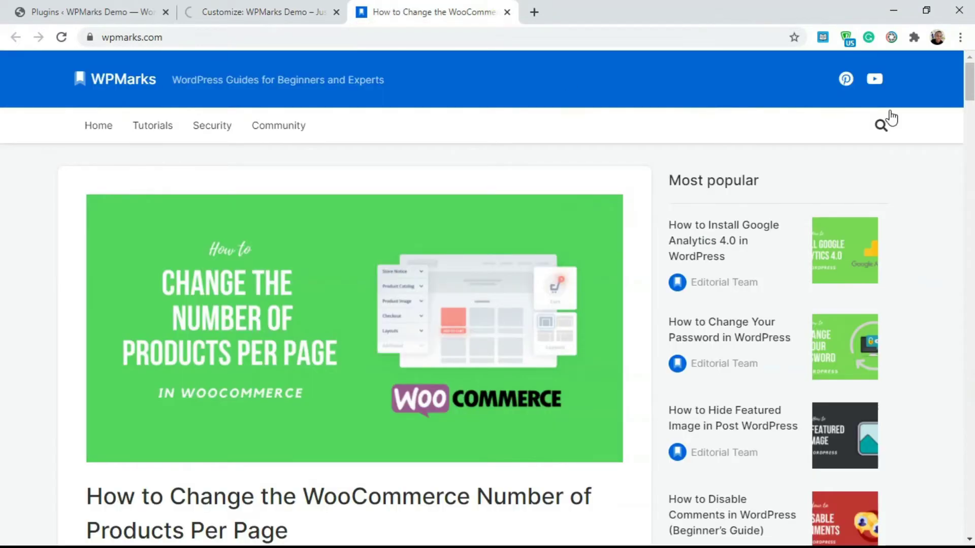
scroll(856, 121, down, 10)
scroll(356, 305, down, 10)
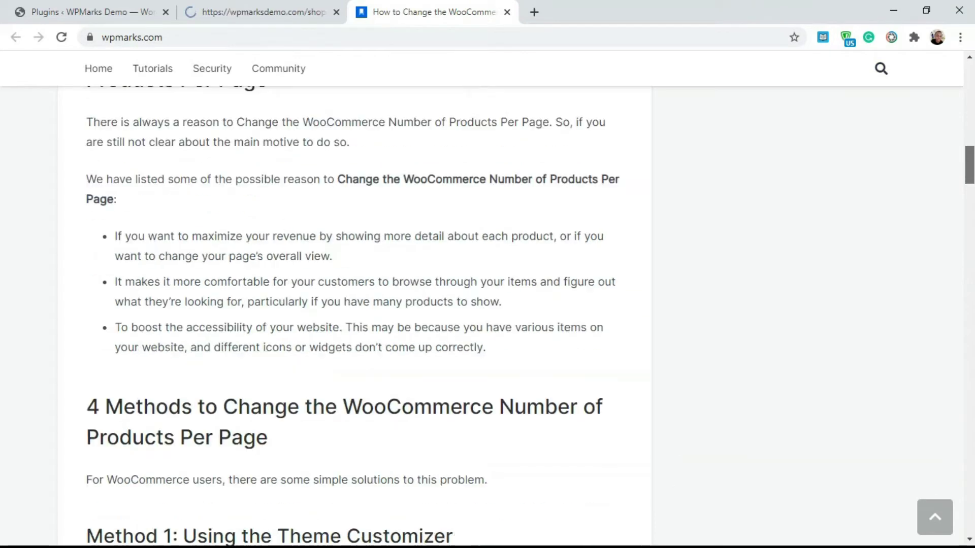
scroll(356, 305, down, 15)
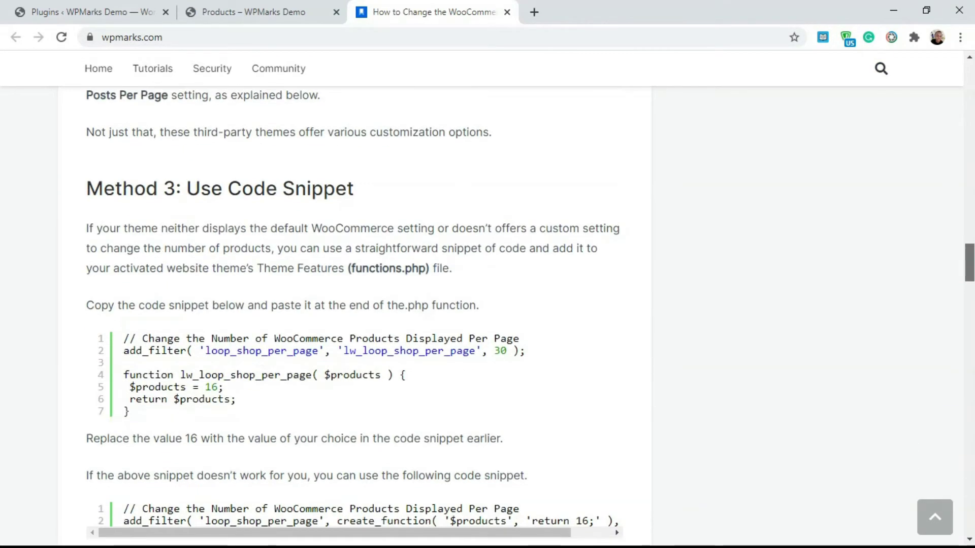
scroll(970, 269, down, 2)
drag(971, 271, 971, 263)
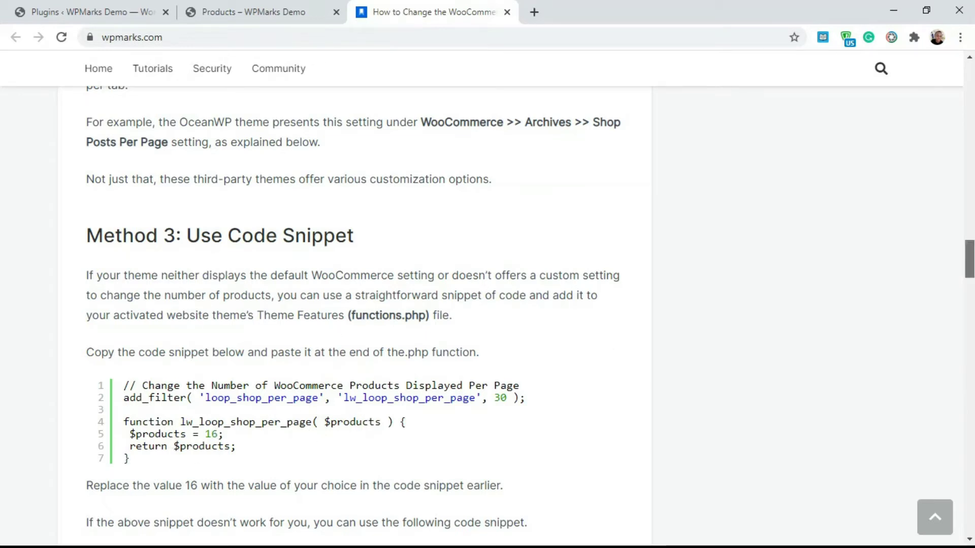
drag(972, 262, 972, 266)
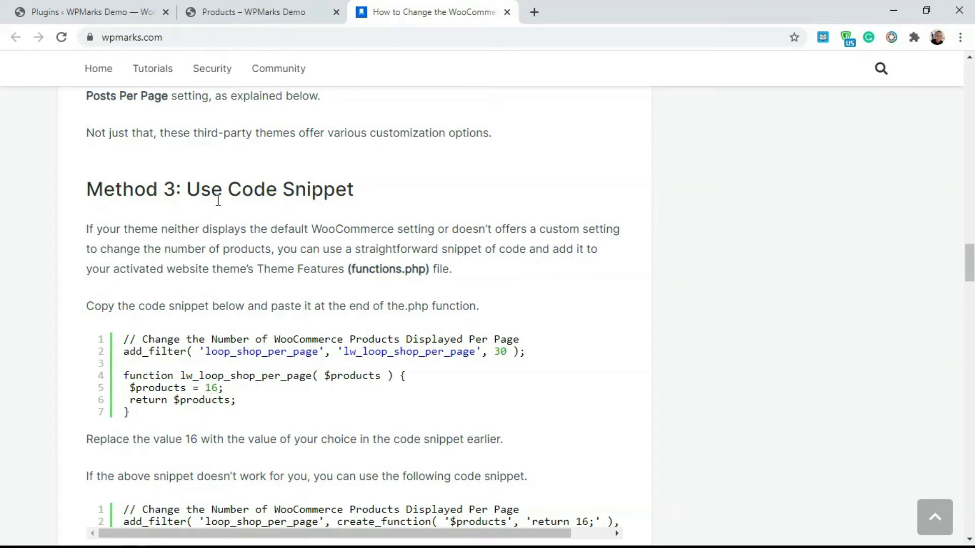
click(321, 6)
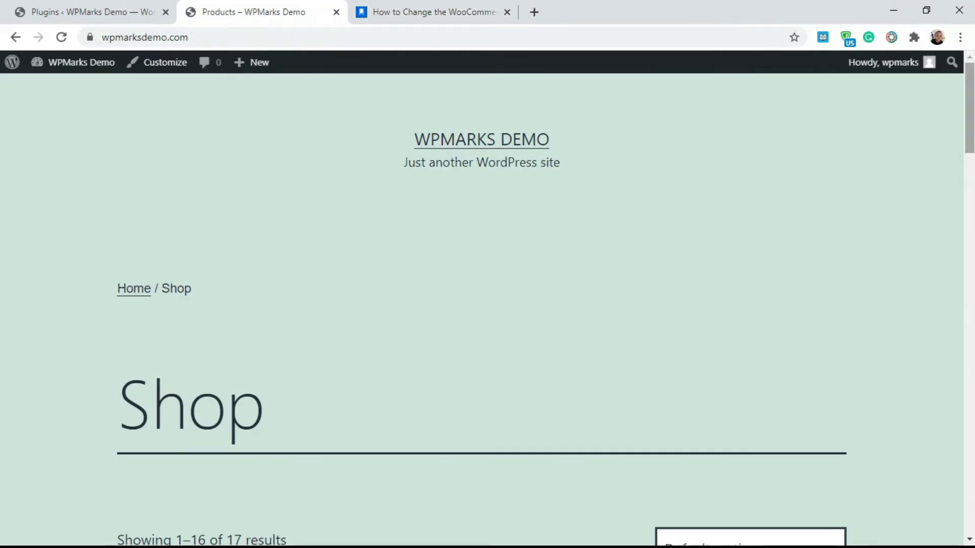
Open Appearance > Theme Editor from the Plugins admin tab.
drag(969, 109, 969, 163)
scroll(316, 145, down, 2)
click(102, 6)
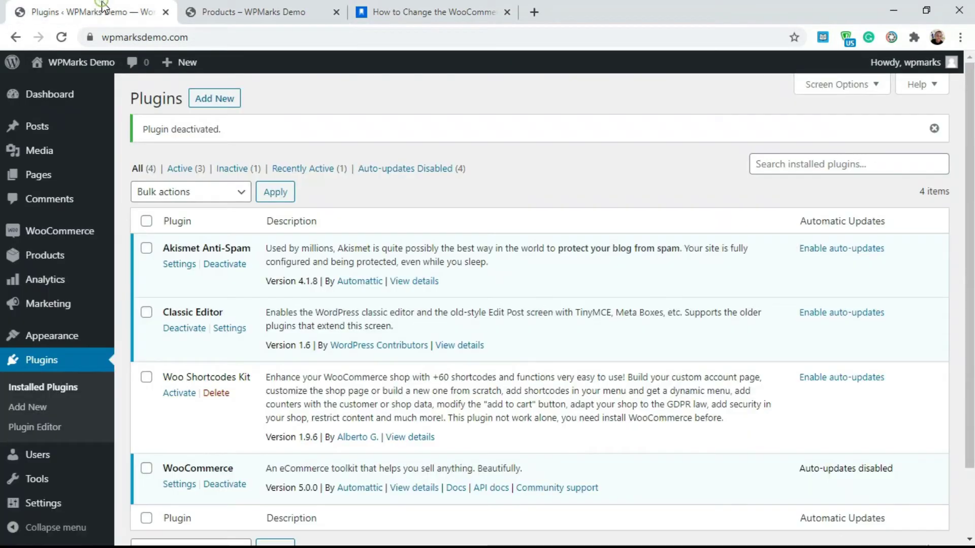
mouse_move(26, 335)
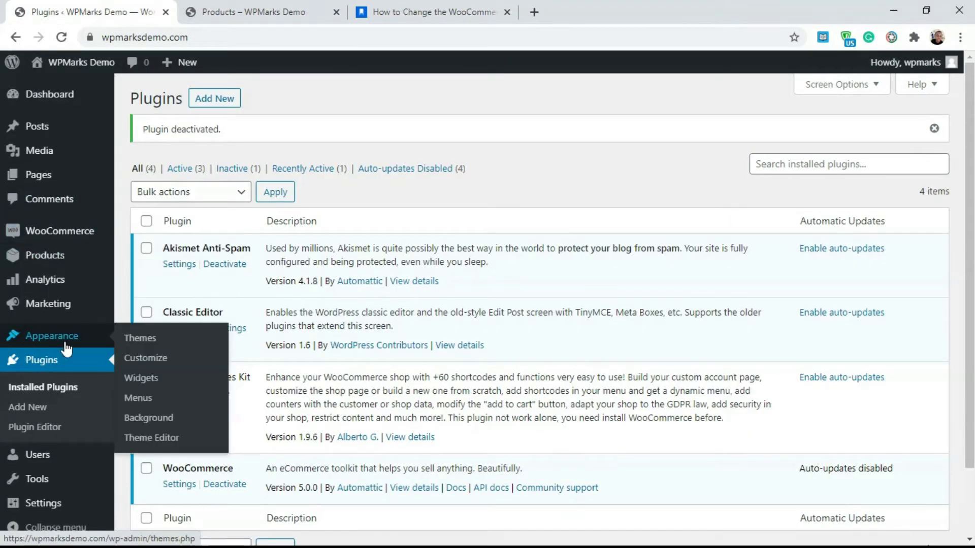
click(166, 437)
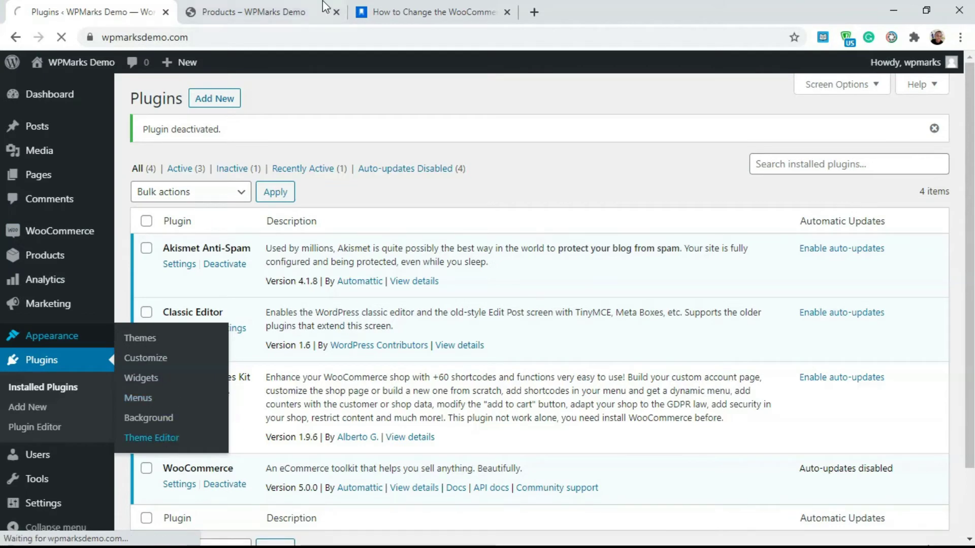
Select the Method 3 code snippet in the WPMarks article and bring up its context menu.
click(376, 9)
drag(136, 412, 123, 340)
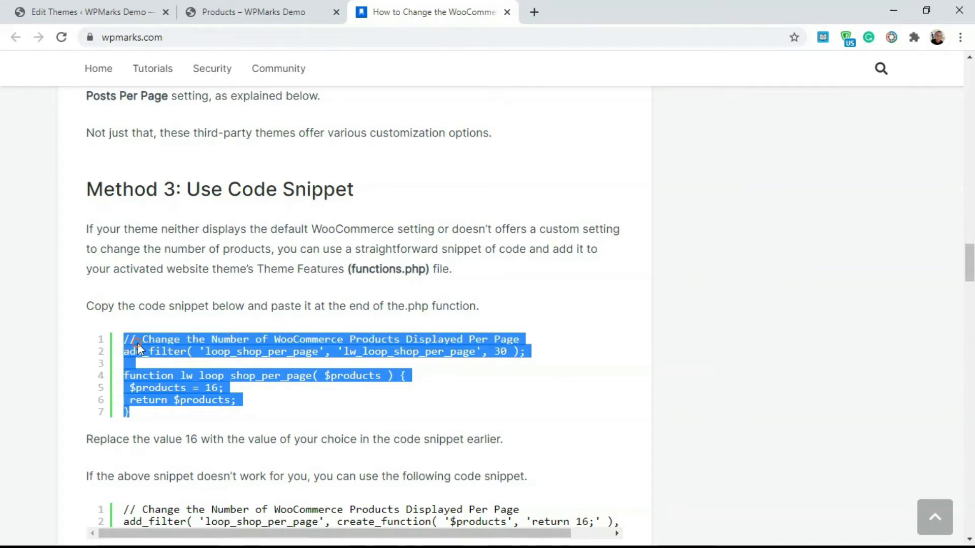
right_click(141, 344)
Copy the snippet and paste it at line 631 of the theme's functions.php.
click(144, 355)
click(65, 7)
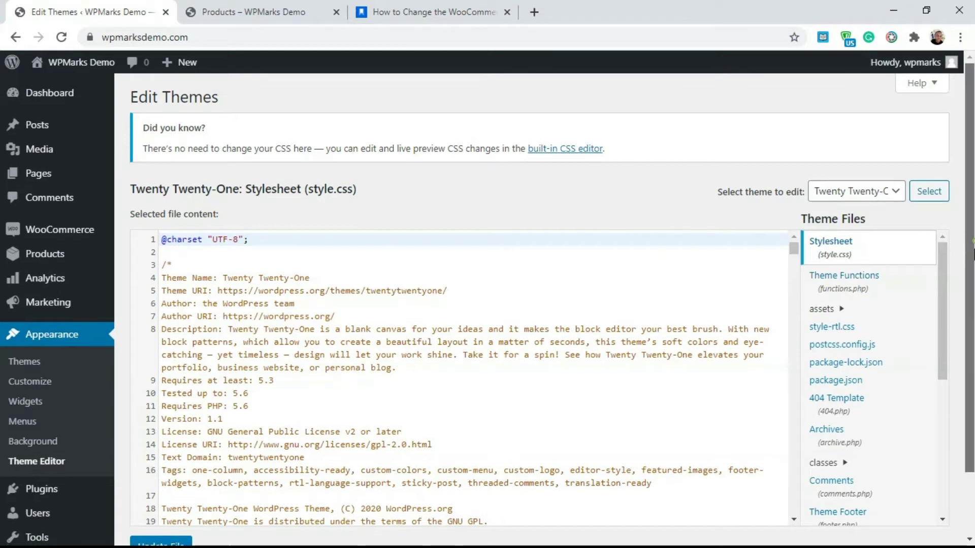
scroll(813, 254, down, 1)
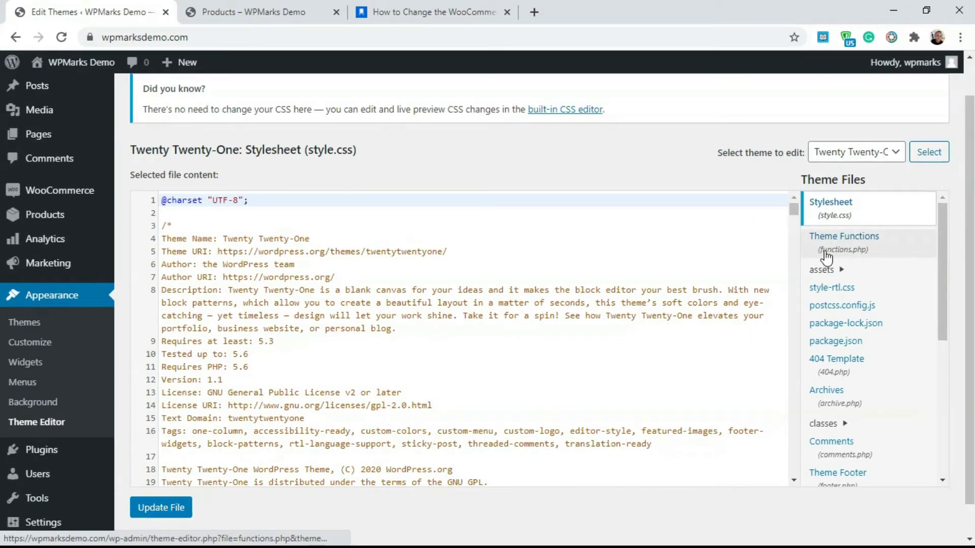
click(872, 252)
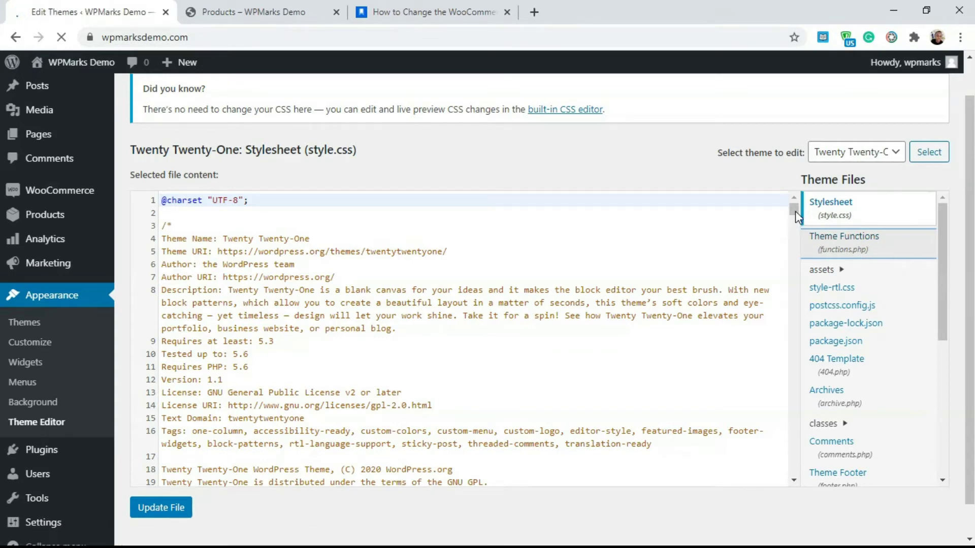
scroll(786, 387, down, 15)
scroll(786, 392, down, 15)
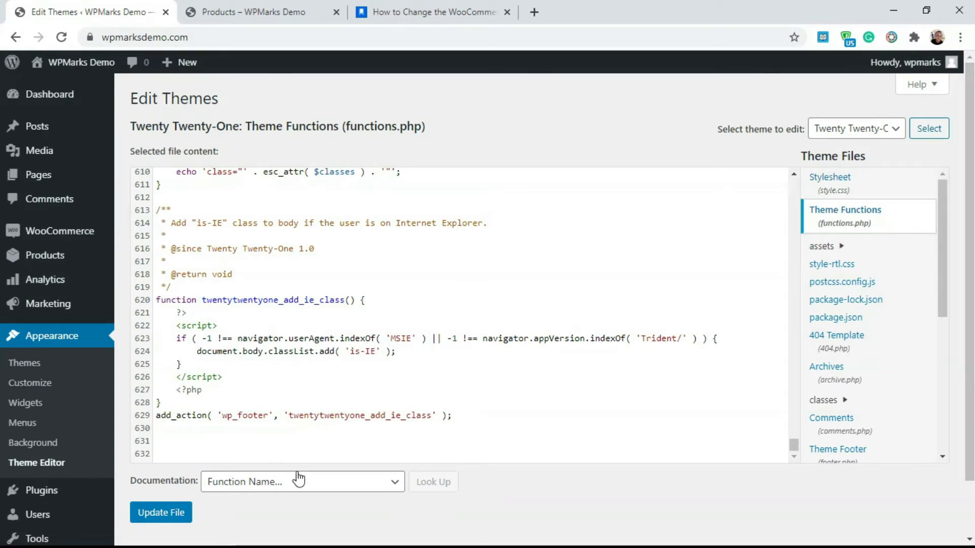
click(168, 446)
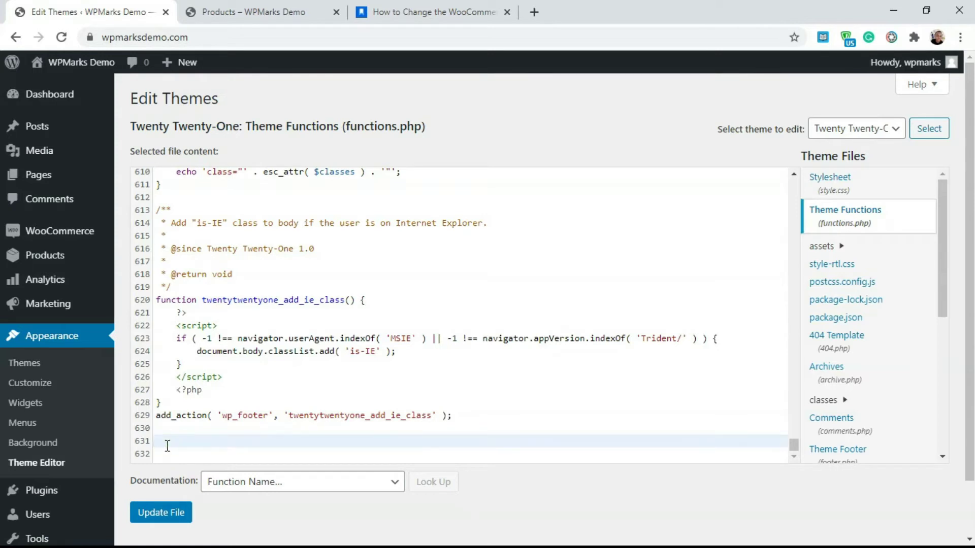
key(ctrl+v)
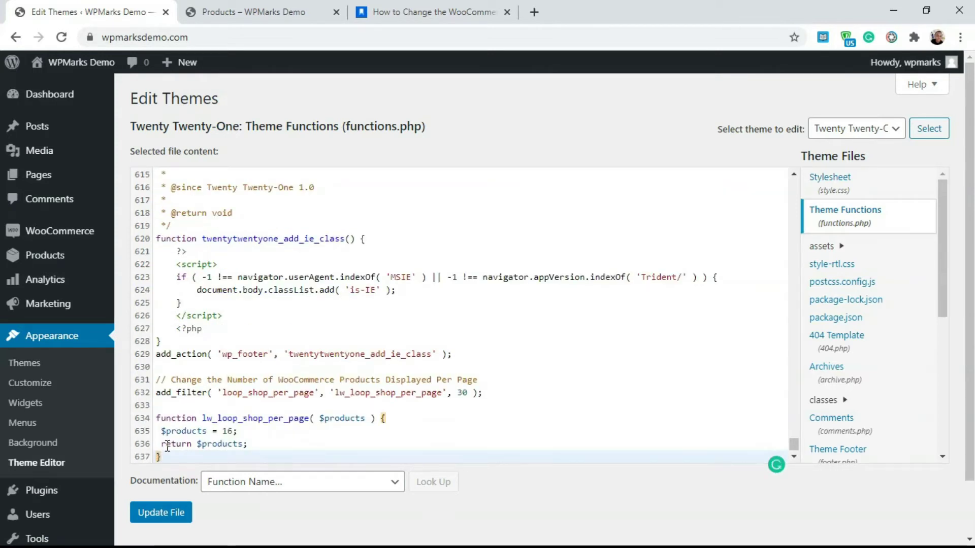
Change the snippet's products value from 16 to 3 and update the file.
click(233, 432)
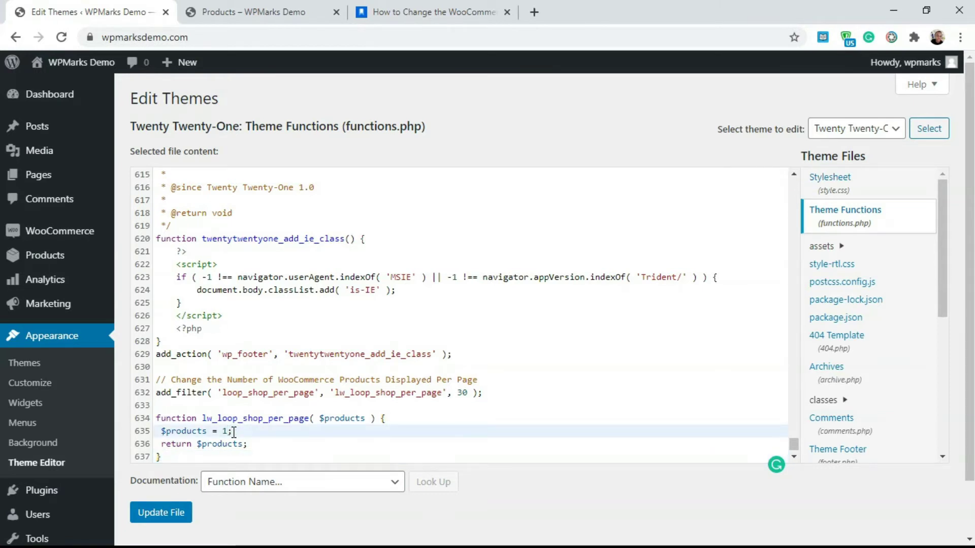
key(BackSpace)
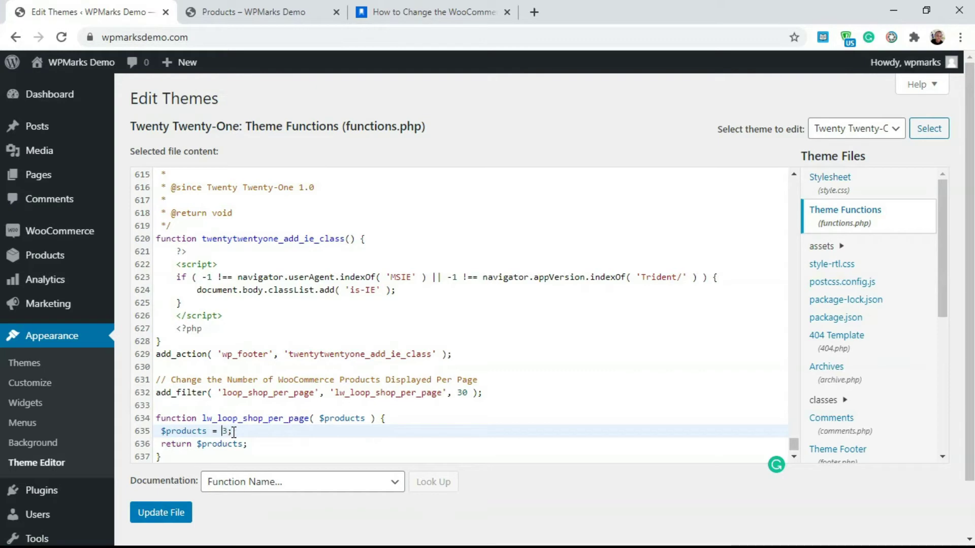
click(166, 519)
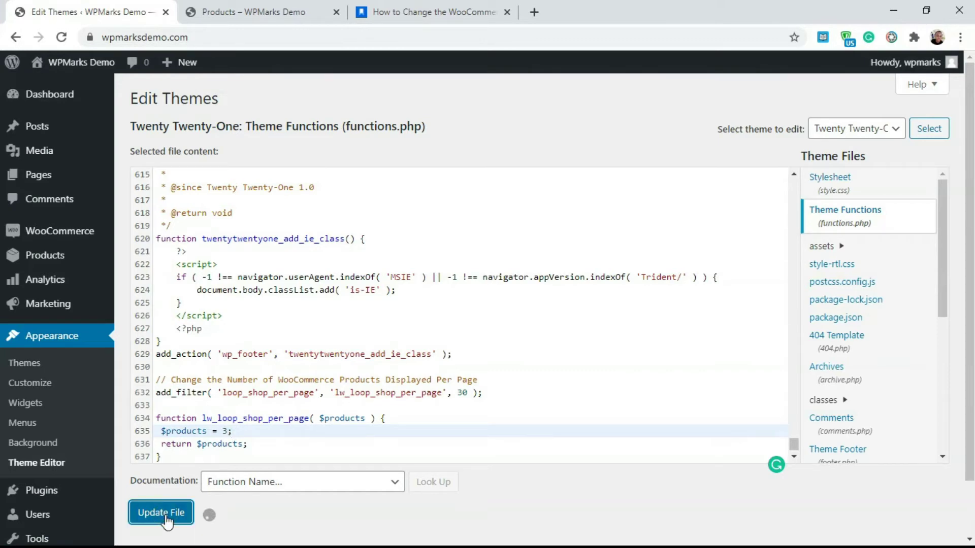
click(280, 10)
click(103, 6)
Reload the shop page to see the new products-per-page limit.
click(279, 9)
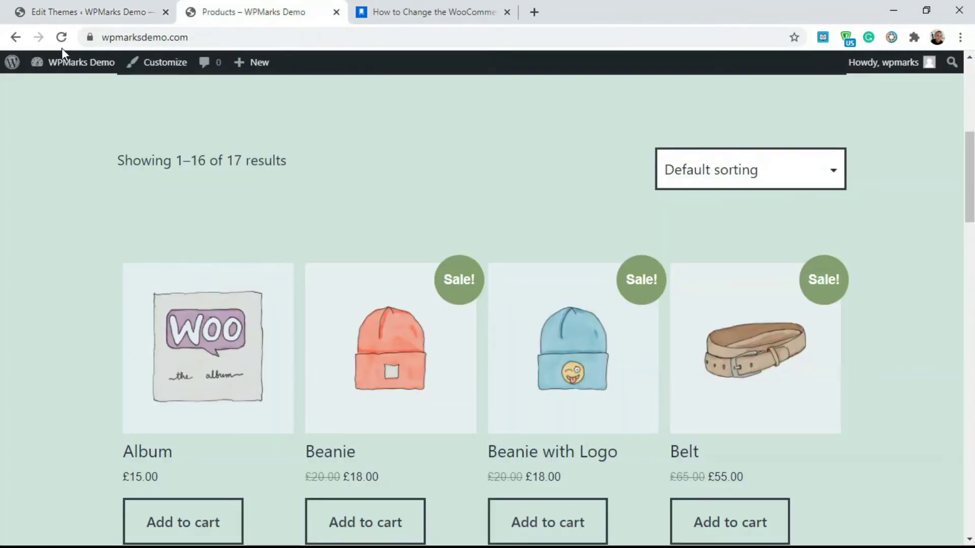
click(61, 39)
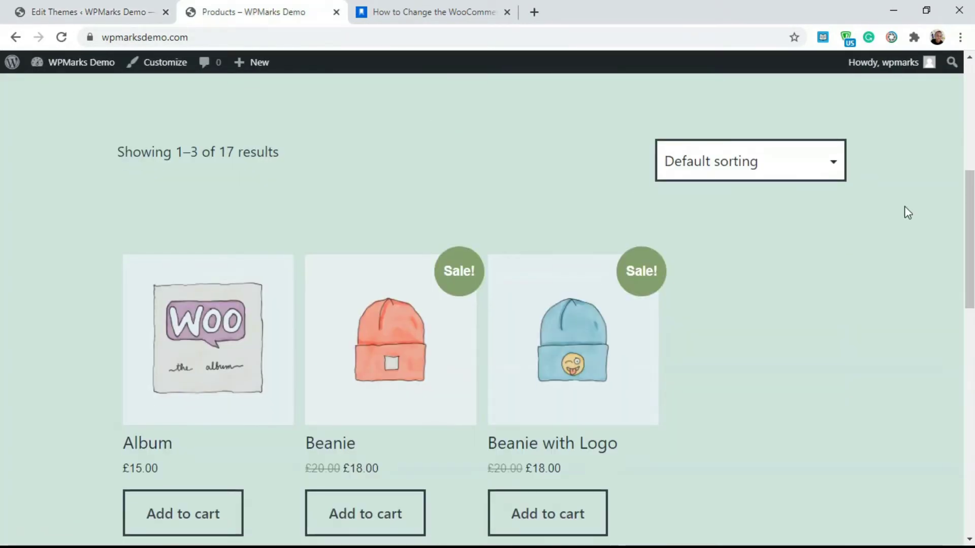
scroll(882, 326, down, 3)
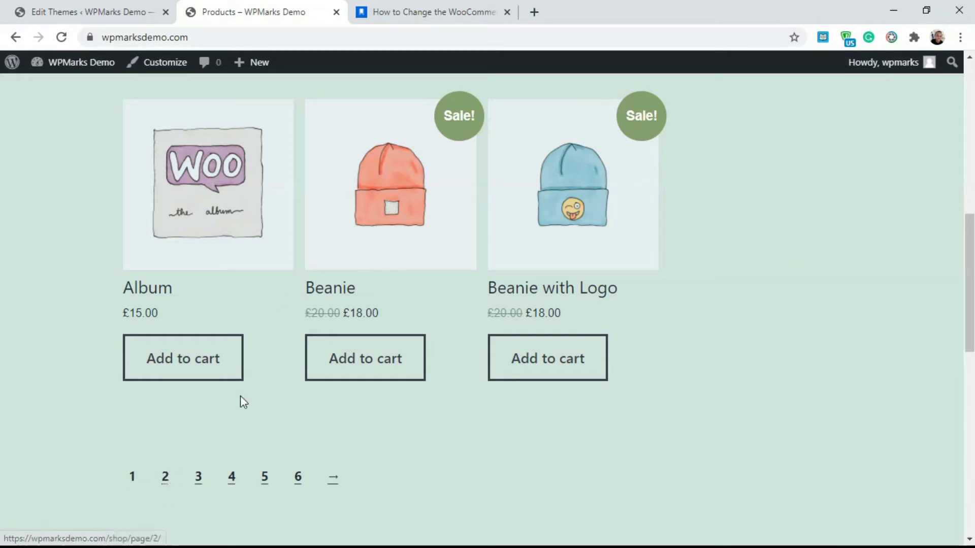
Change the products-per-page value in functions.php to 5 and save the file.
click(103, 6)
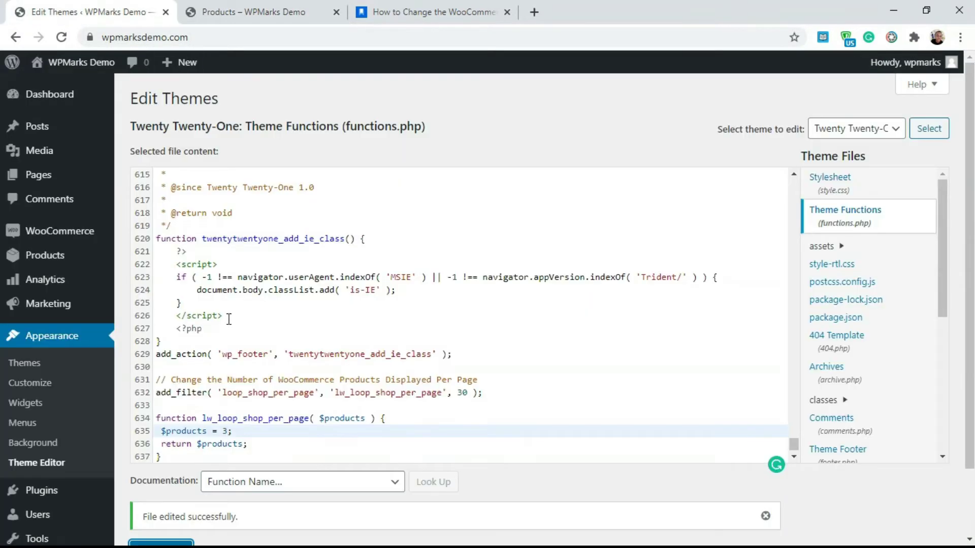
click(229, 431)
key(BackSpace)
key(BackSpace)
text(5)
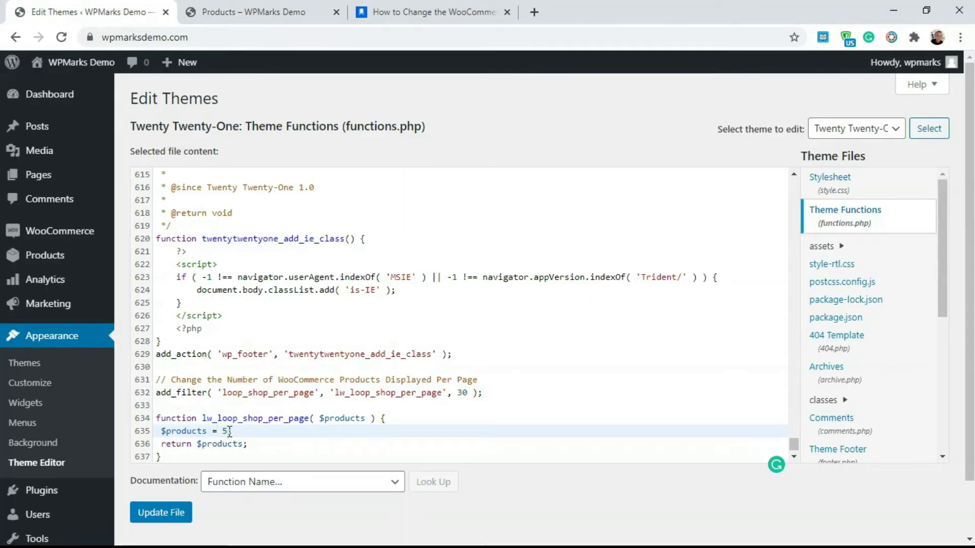
click(178, 511)
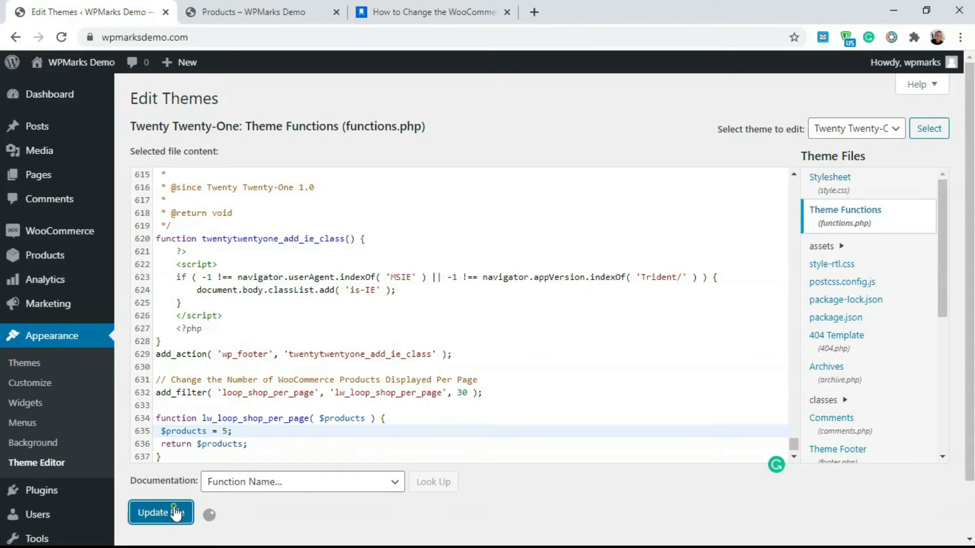
Reload the shop to confirm five products per page, then return to the tutorial article.
click(277, 6)
click(61, 37)
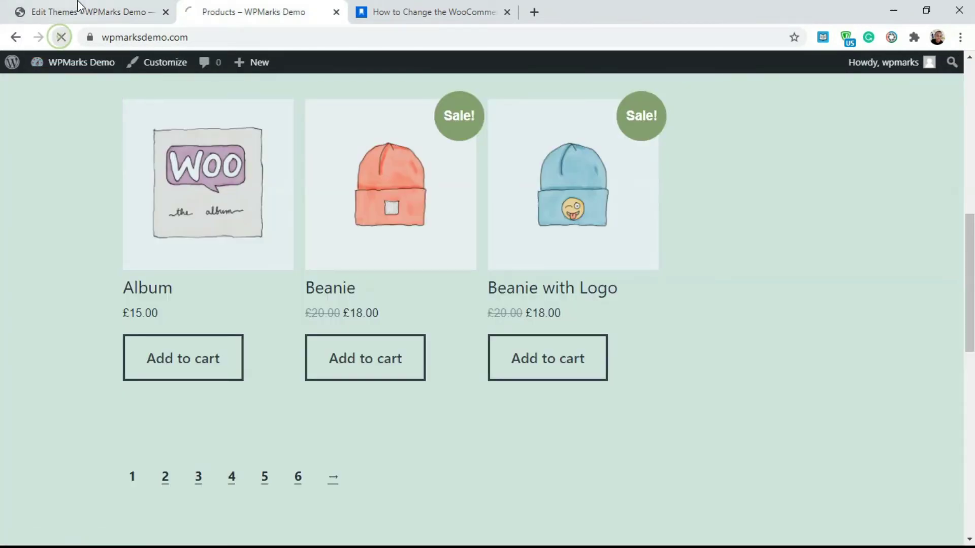
click(77, 6)
click(283, 8)
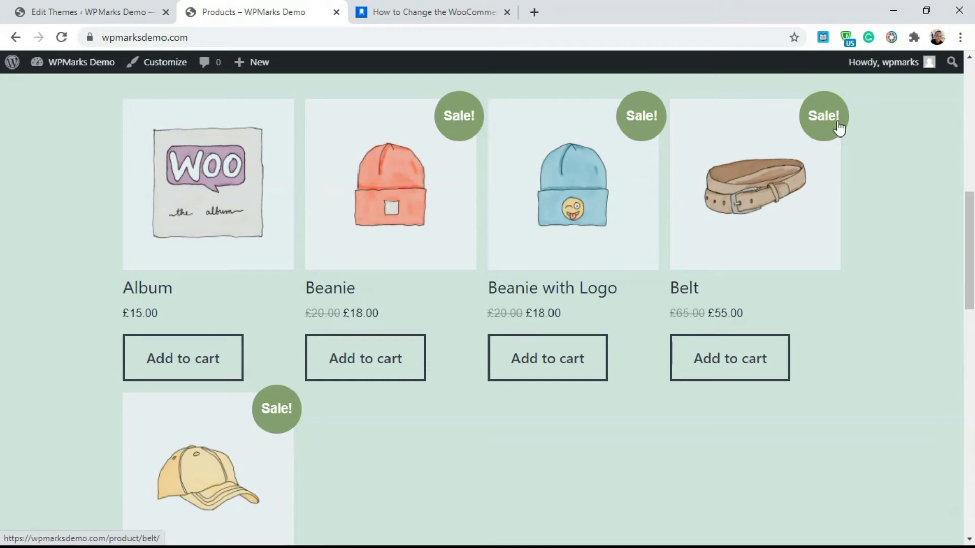
click(429, 10)
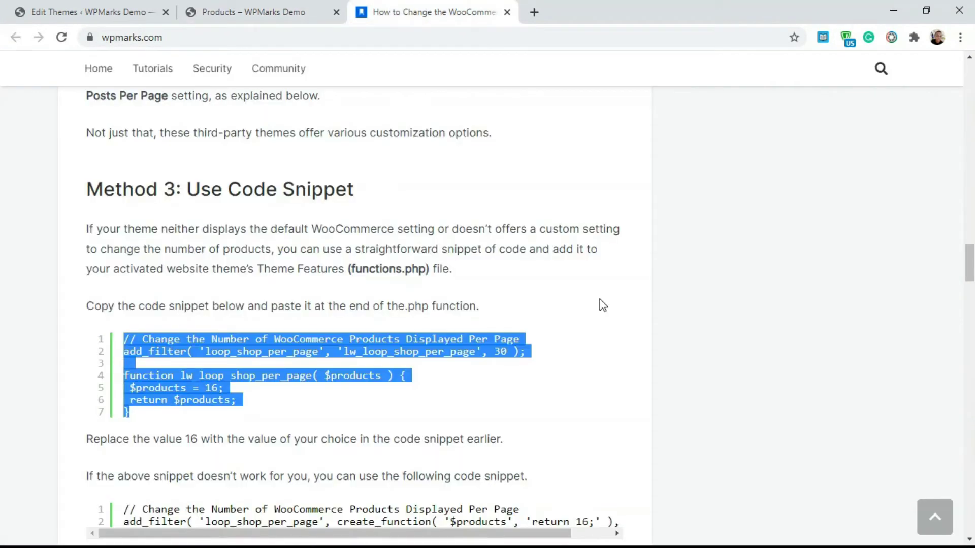
Select and then deselect the article's alternative per-page code snippet.
drag(969, 261, 971, 284)
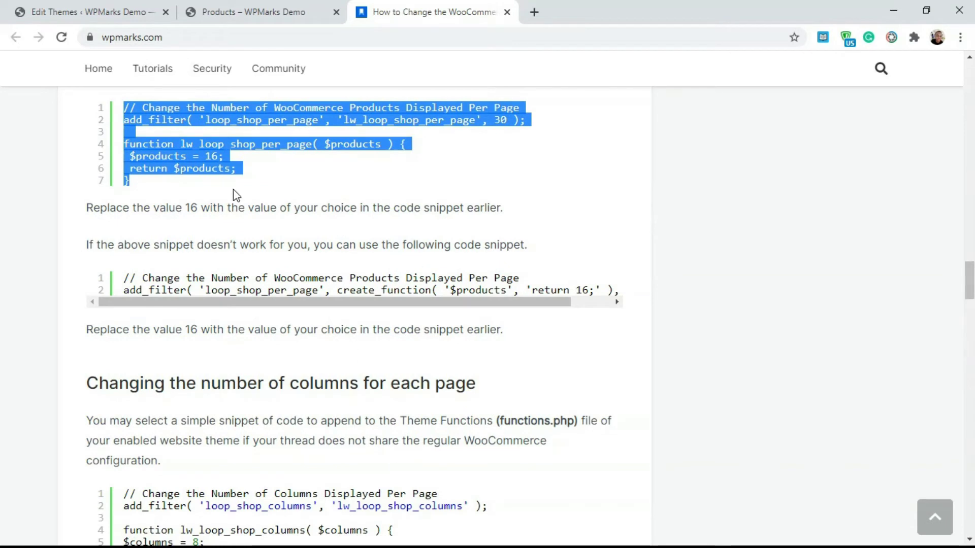
click(123, 279)
drag(123, 280, 594, 307)
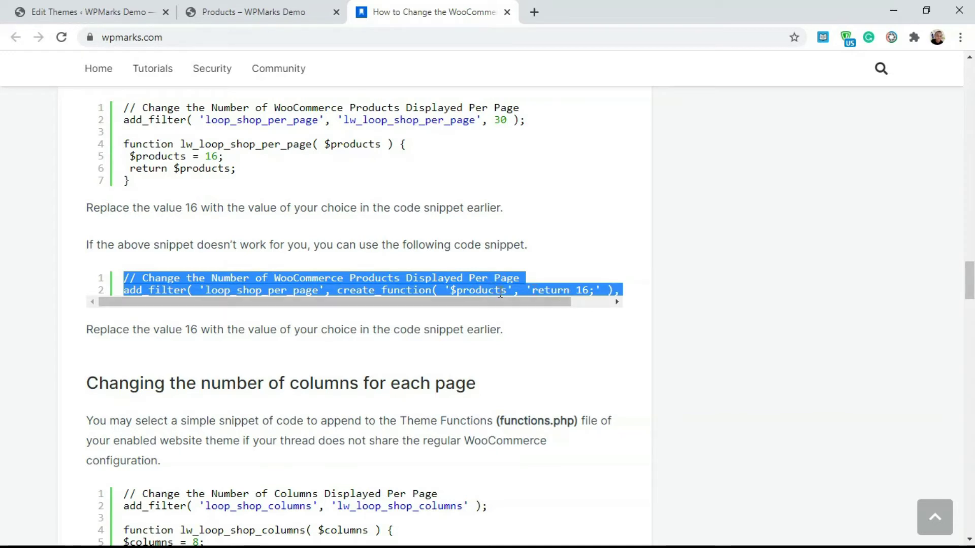
drag(516, 303, 323, 224)
click(271, 313)
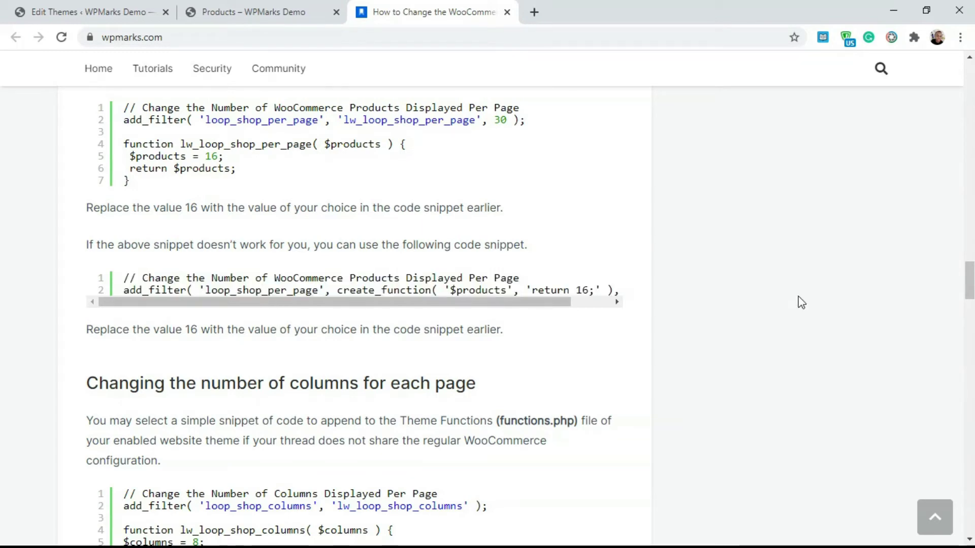
scroll(970, 281, down, 5)
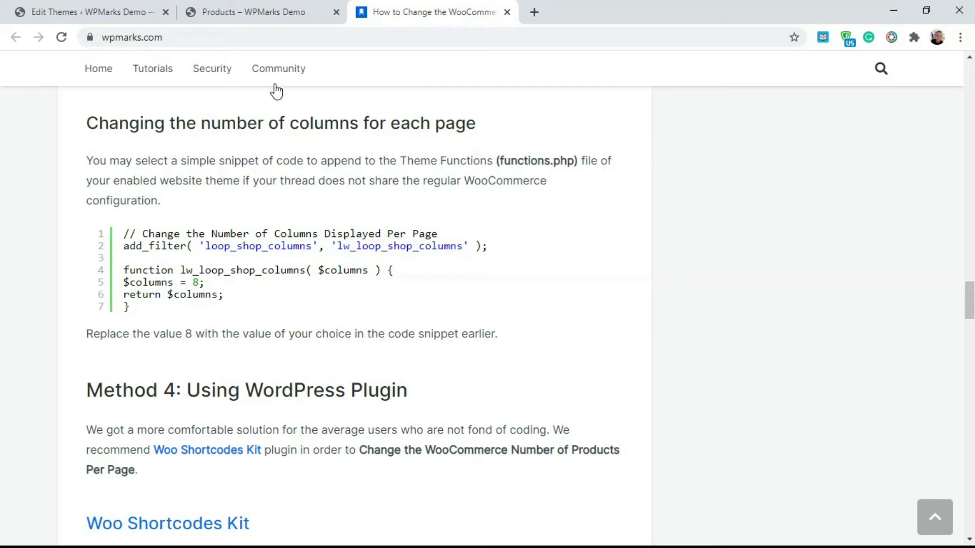
Copy the 'Changing the number of columns' code block and return to the shop page.
click(250, 9)
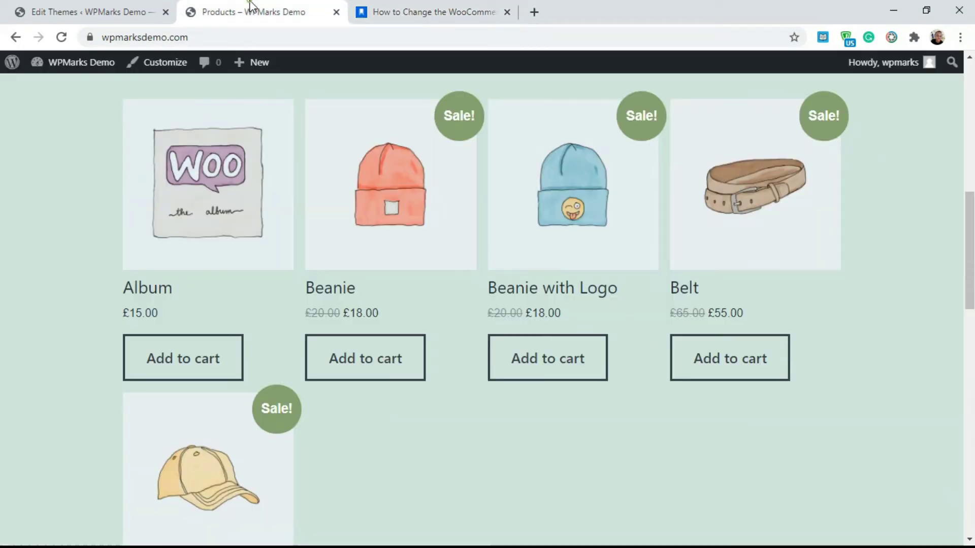
click(396, 8)
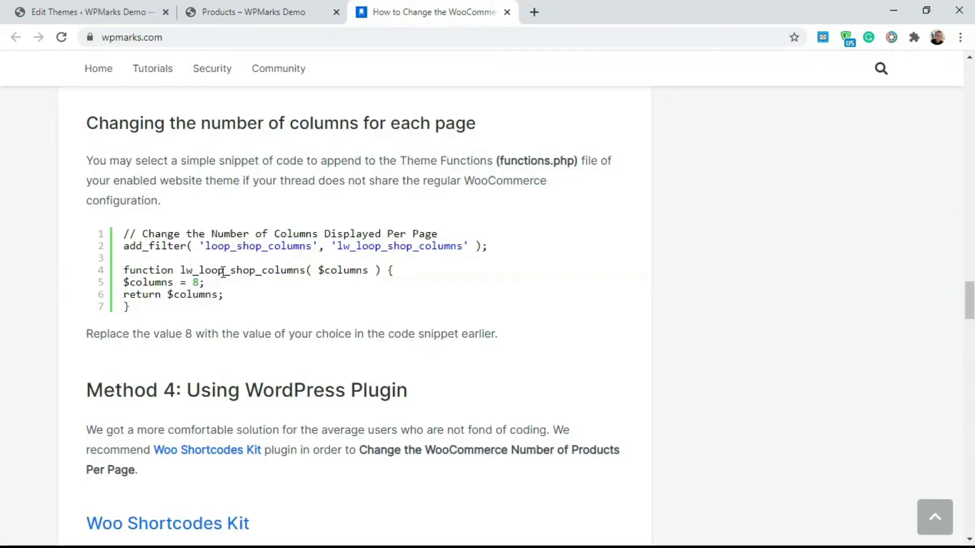
drag(133, 307, 124, 233)
right_click(144, 237)
click(170, 244)
click(232, 6)
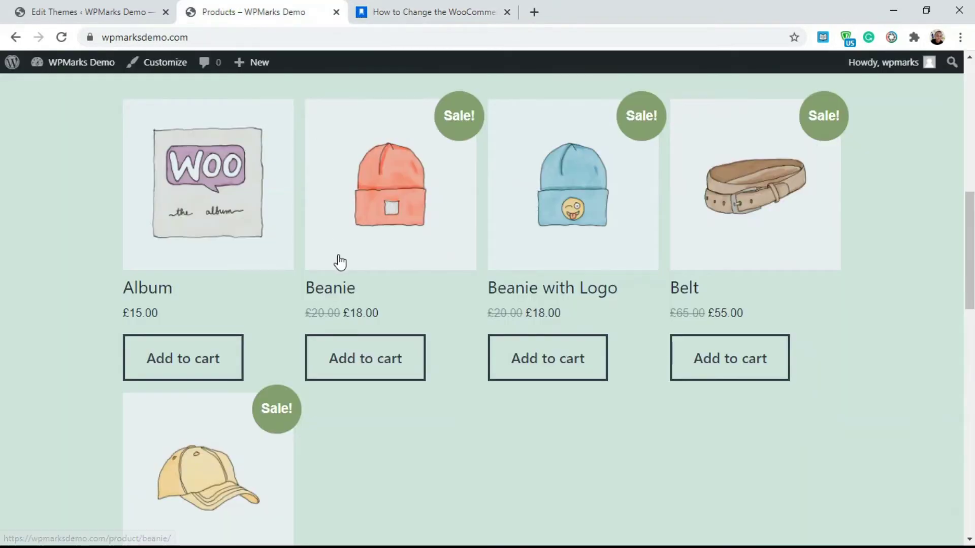
Paste the column-count snippet into functions.php below the per-page function.
click(87, 12)
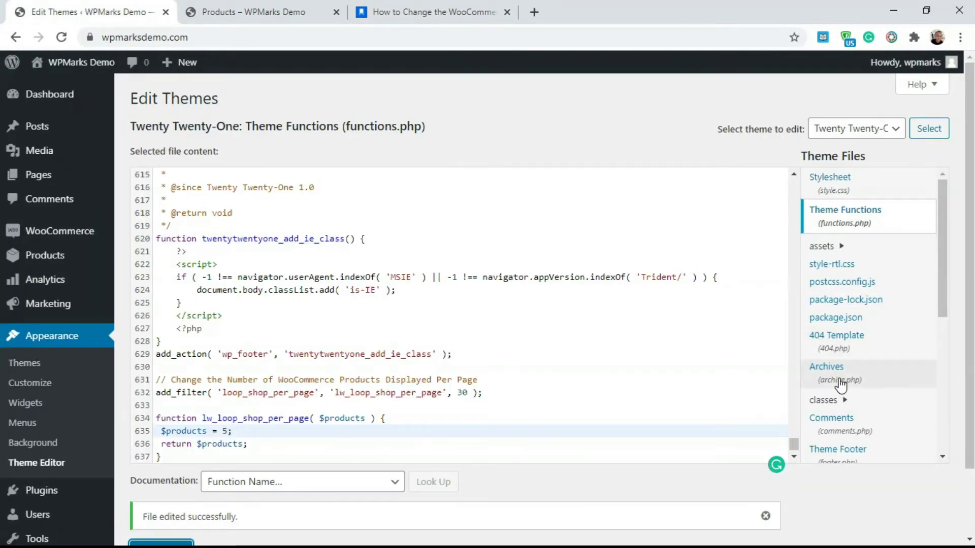
click(209, 458)
key(Return)
key(Return)
key(Return)
key(Return)
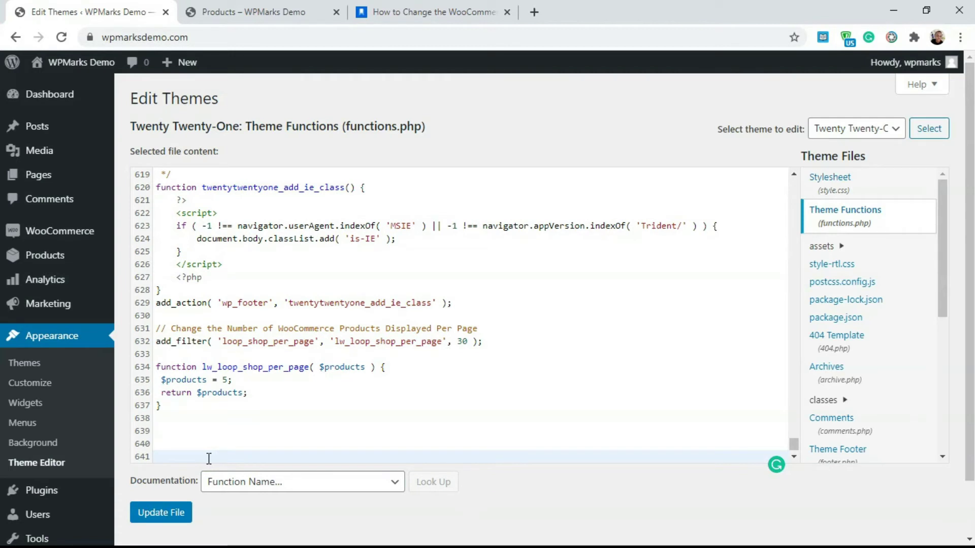
key(ctrl+v)
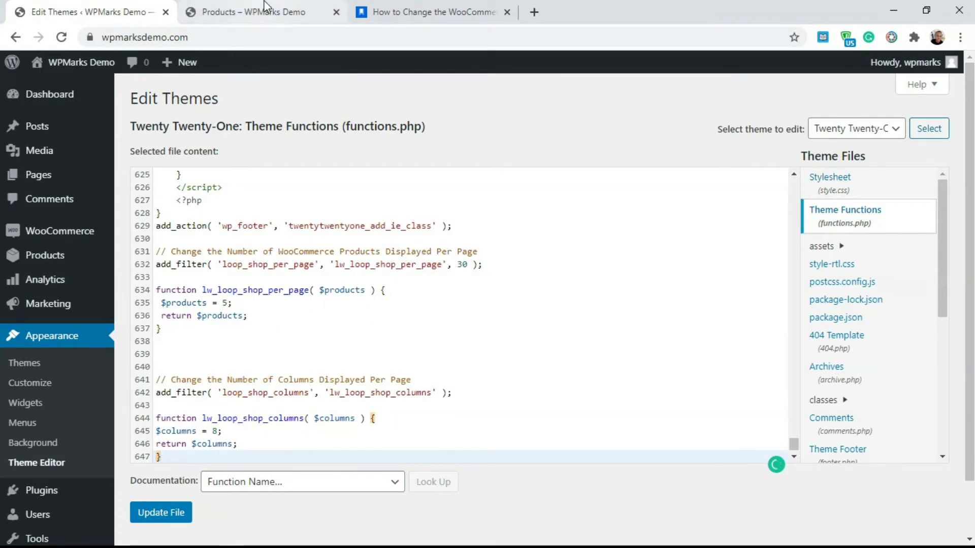
Delete the added code on lines 631–647 from the end of functions.php.
click(318, 9)
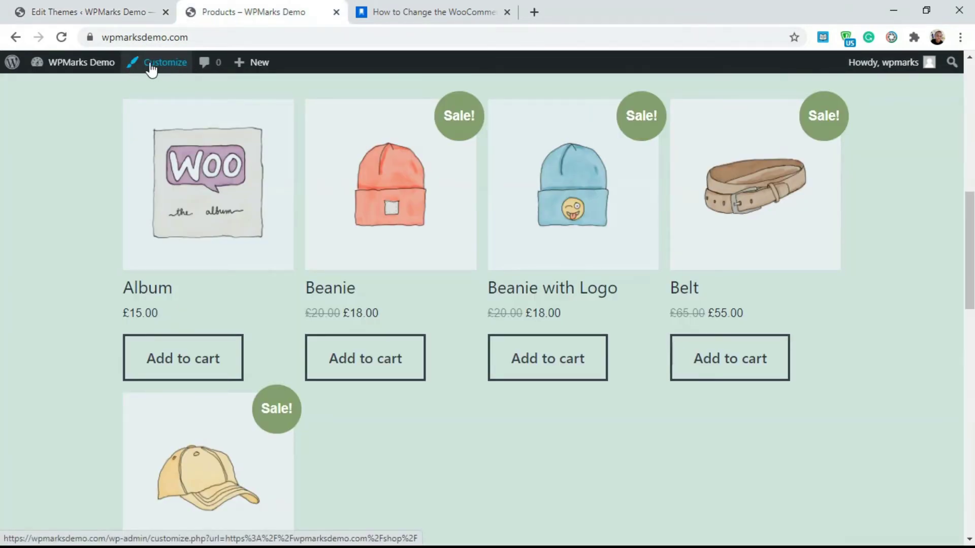
click(91, 12)
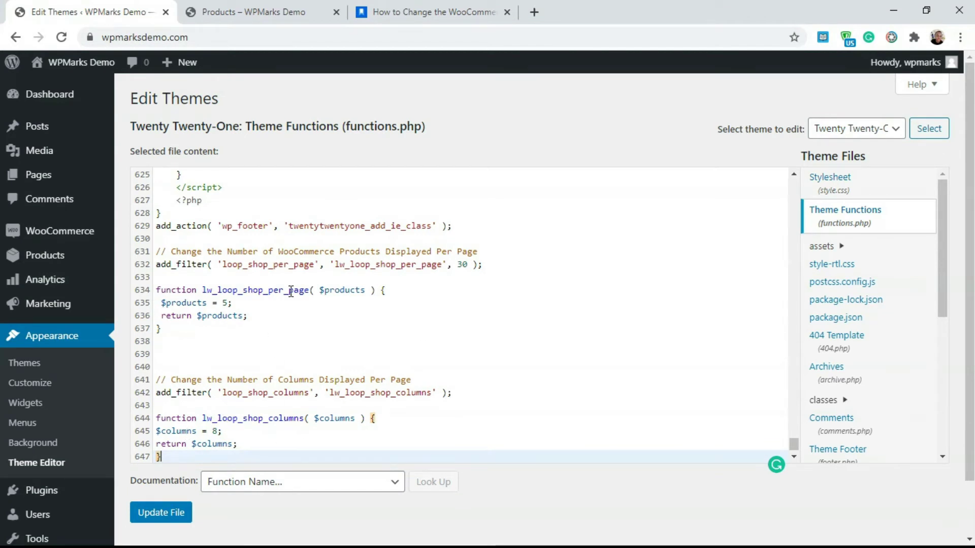
click(290, 11)
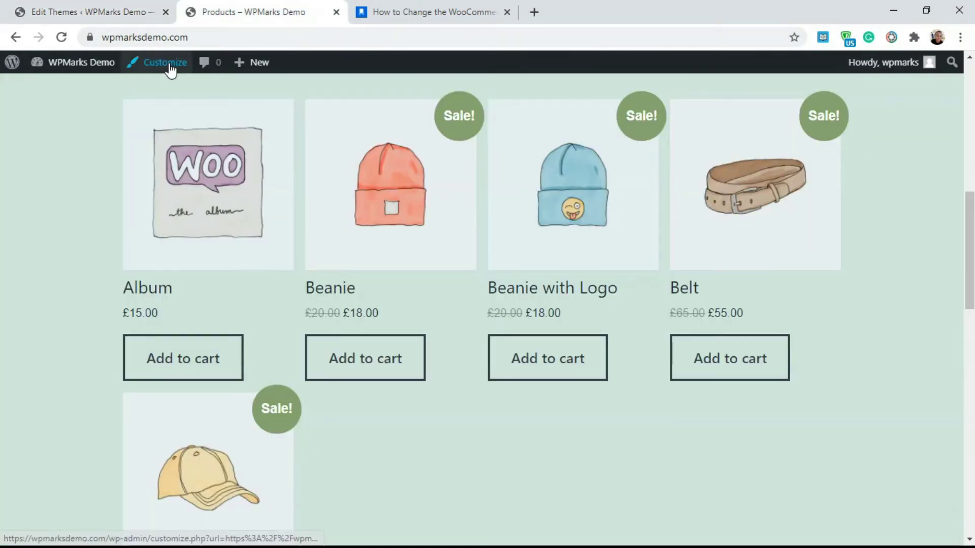
click(122, 7)
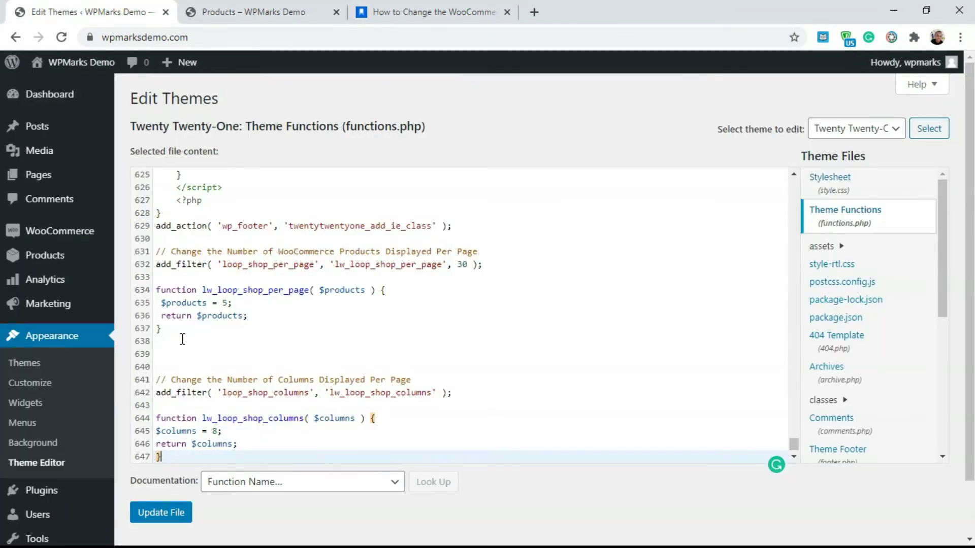
click(221, 432)
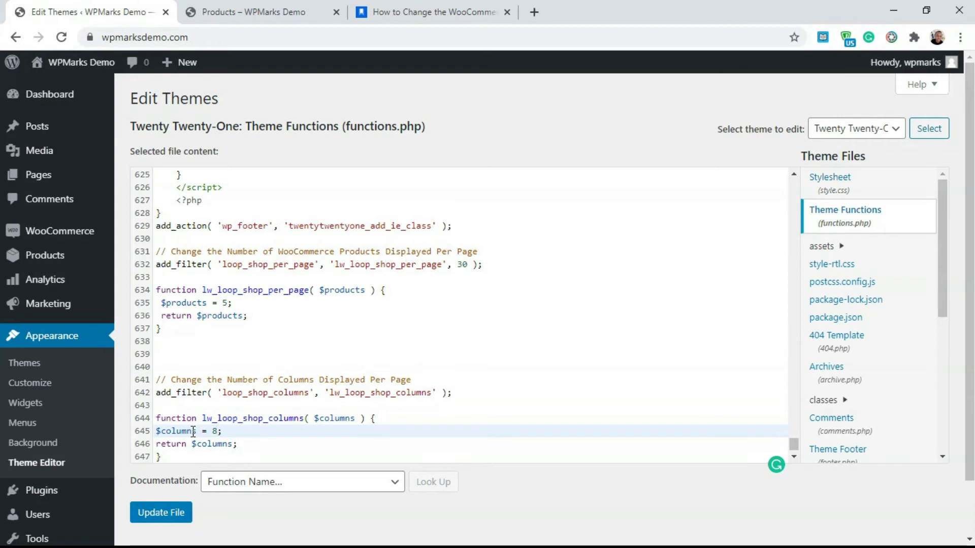
drag(183, 458, 160, 252)
key(BackSpace)
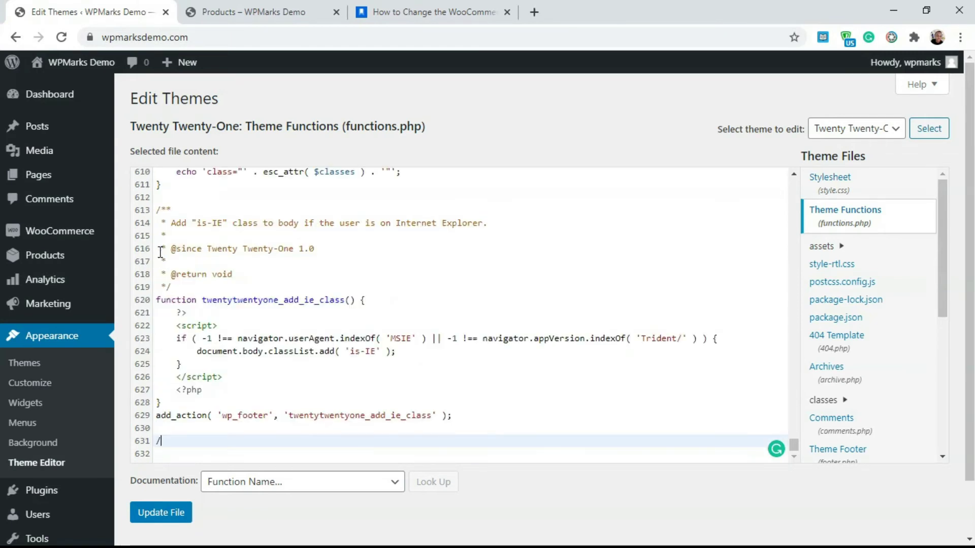
key(BackSpace)
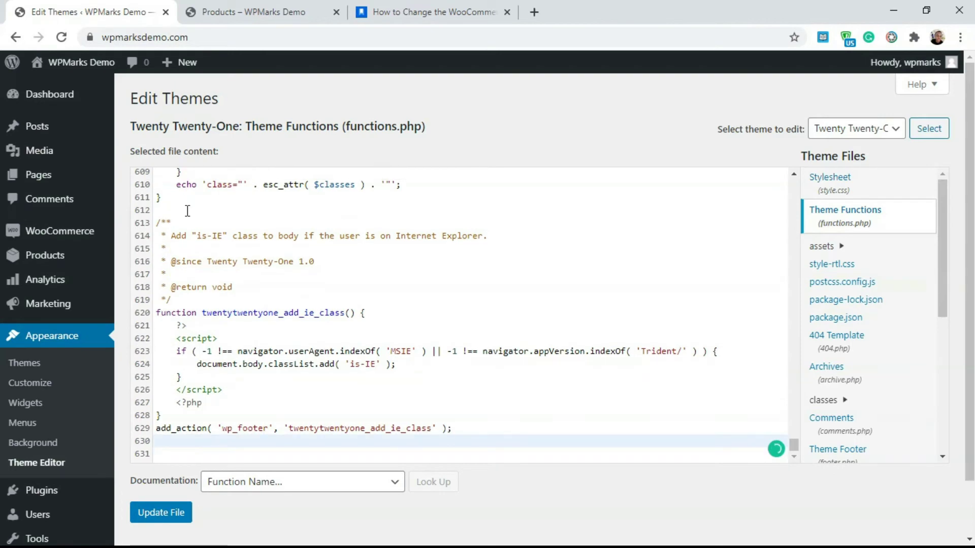
click(381, 10)
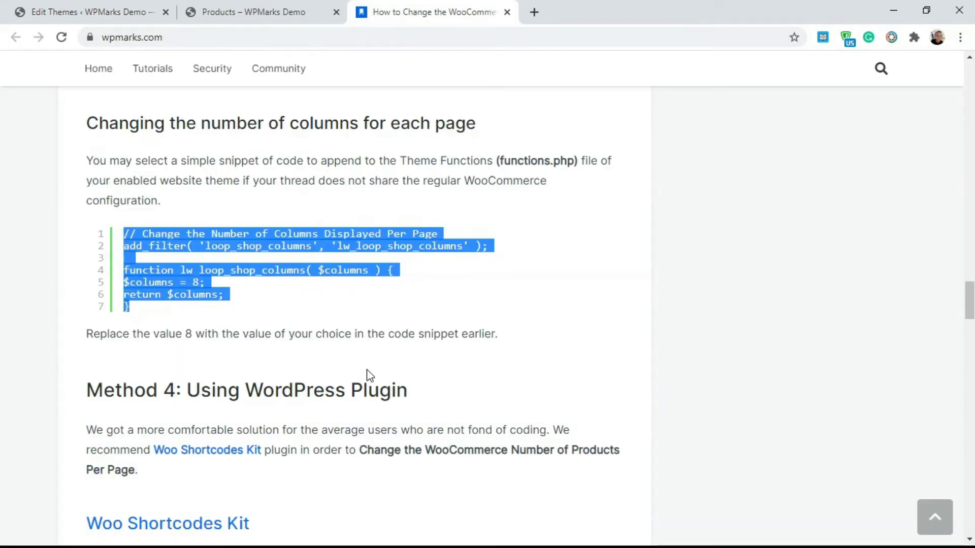
Copy the 'Woo Shortcodes Kit' heading from the article's Method 4 section.
scroll(364, 374, down, 3)
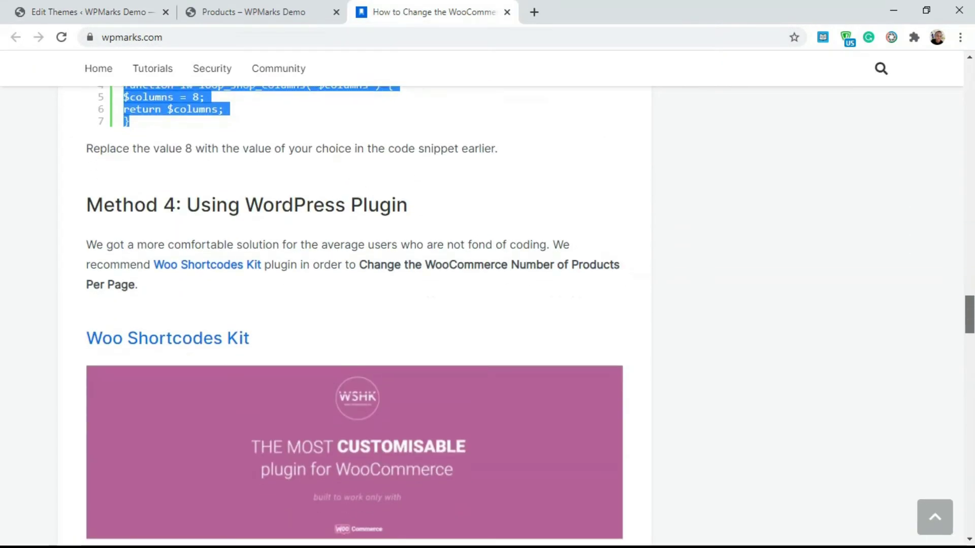
scroll(133, 354, down, 1)
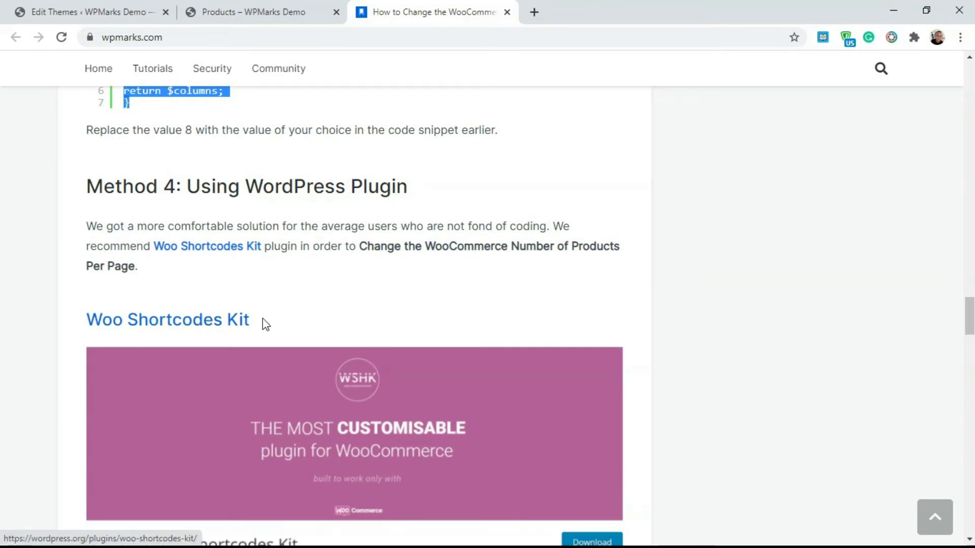
drag(256, 321, 94, 319)
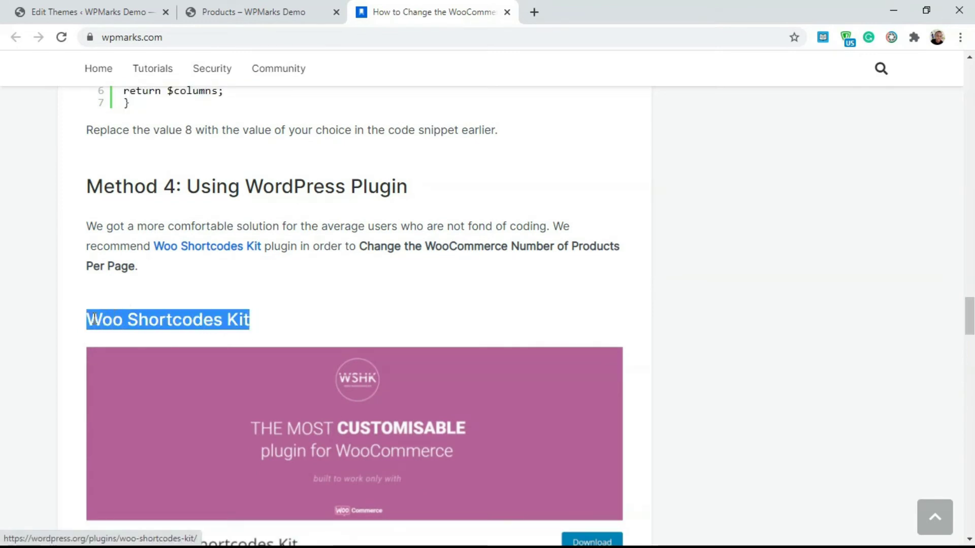
right_click(177, 321)
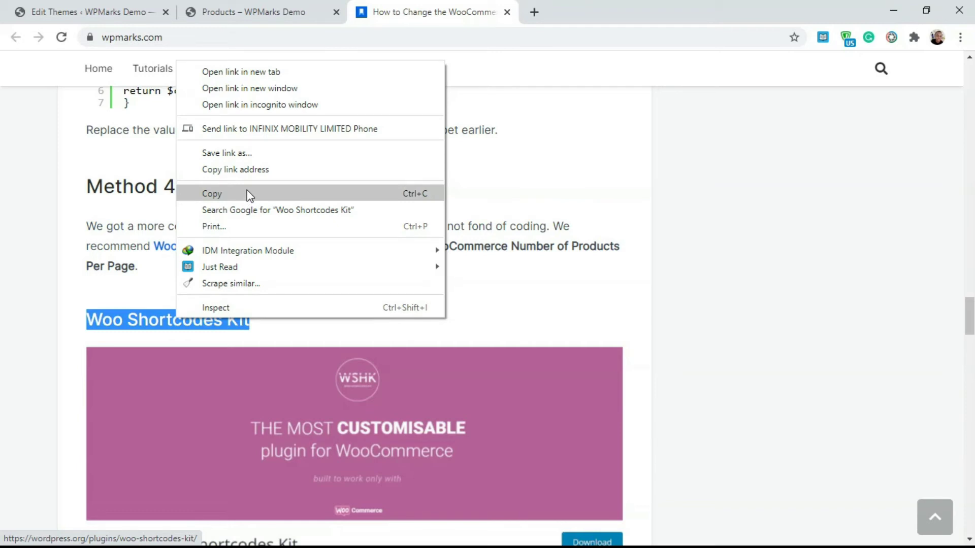
click(256, 194)
click(270, 10)
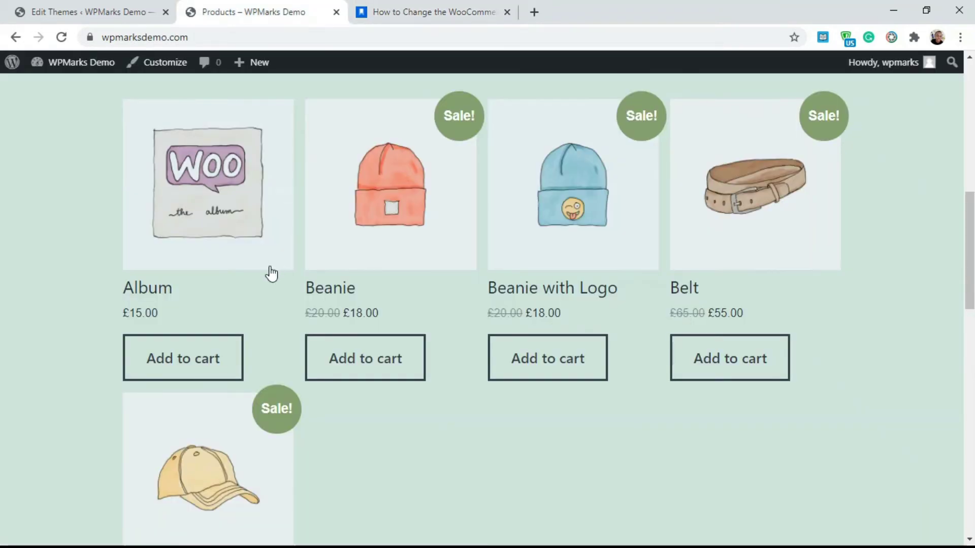
Save the edited functions.php with the snippets removed.
click(61, 37)
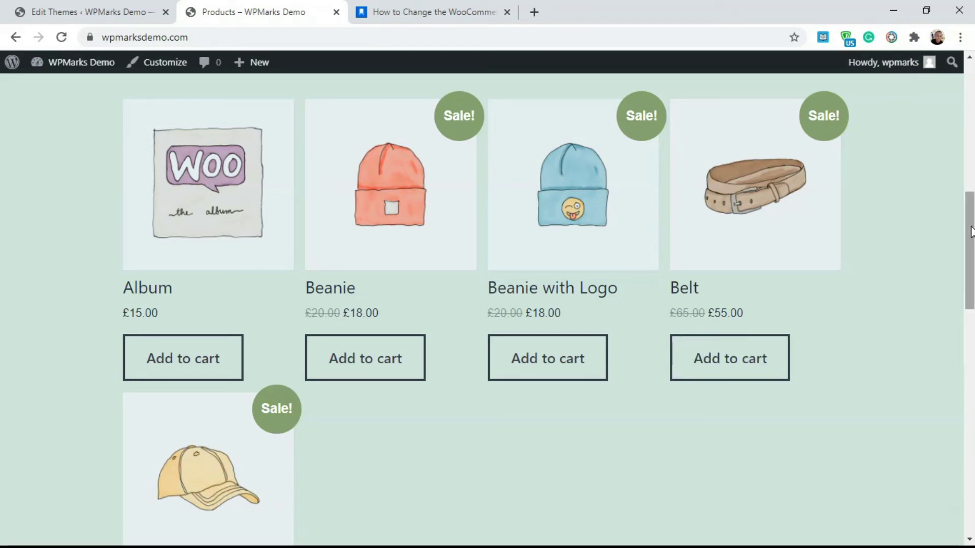
click(61, 37)
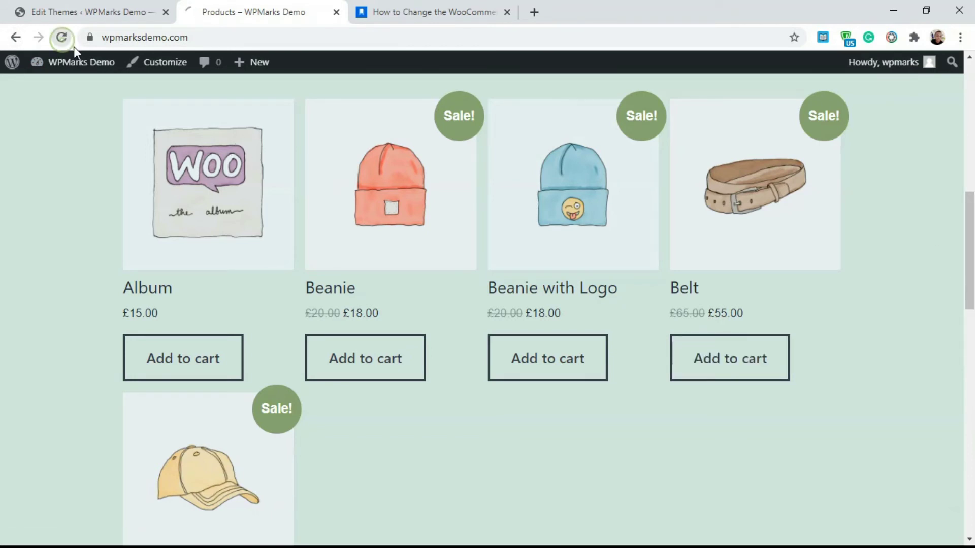
click(94, 11)
click(163, 513)
Reload the shop to confirm it lists more than five products again.
click(203, 11)
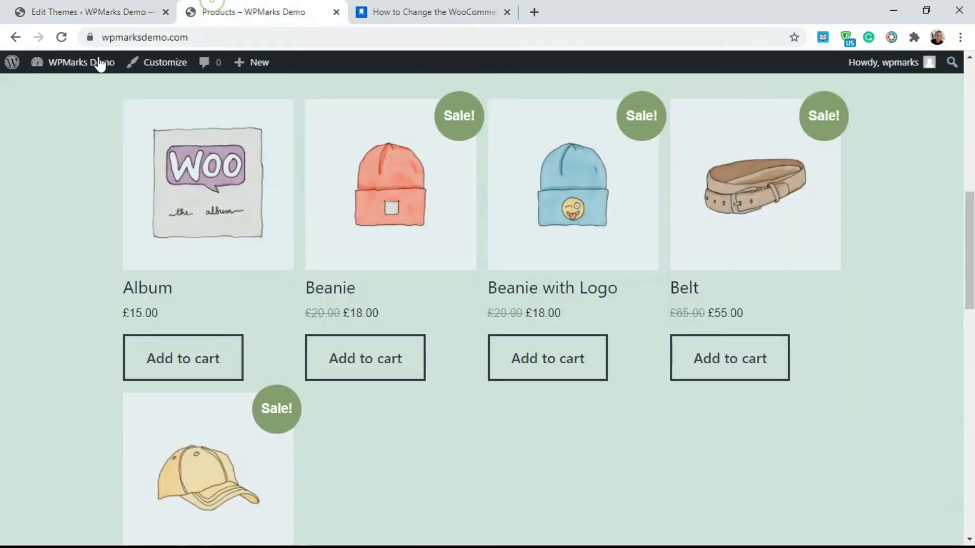
click(61, 38)
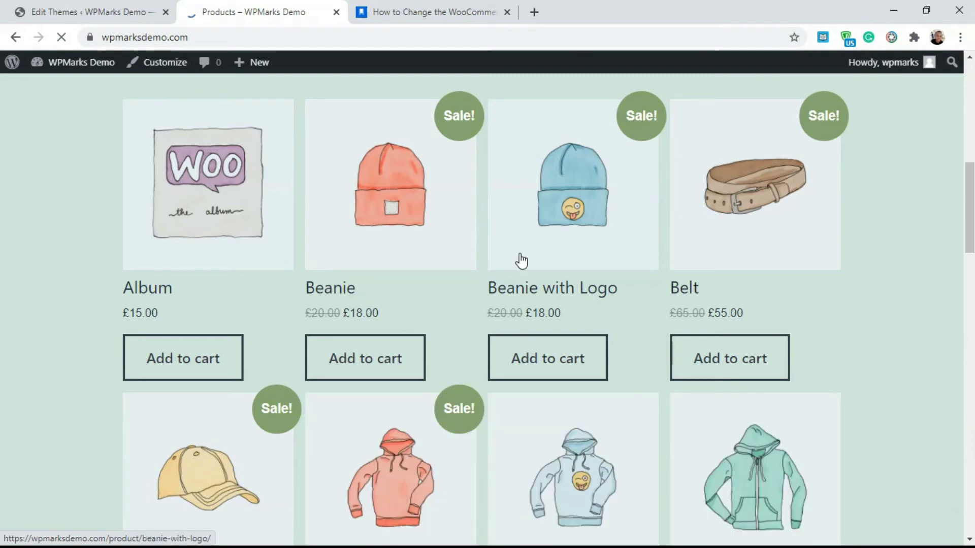
scroll(251, 319, down, 3)
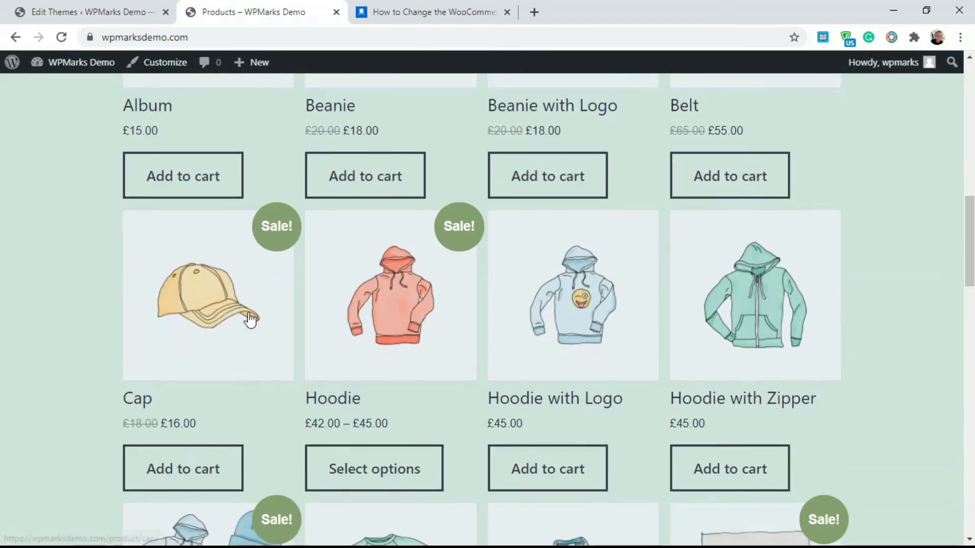
click(94, 7)
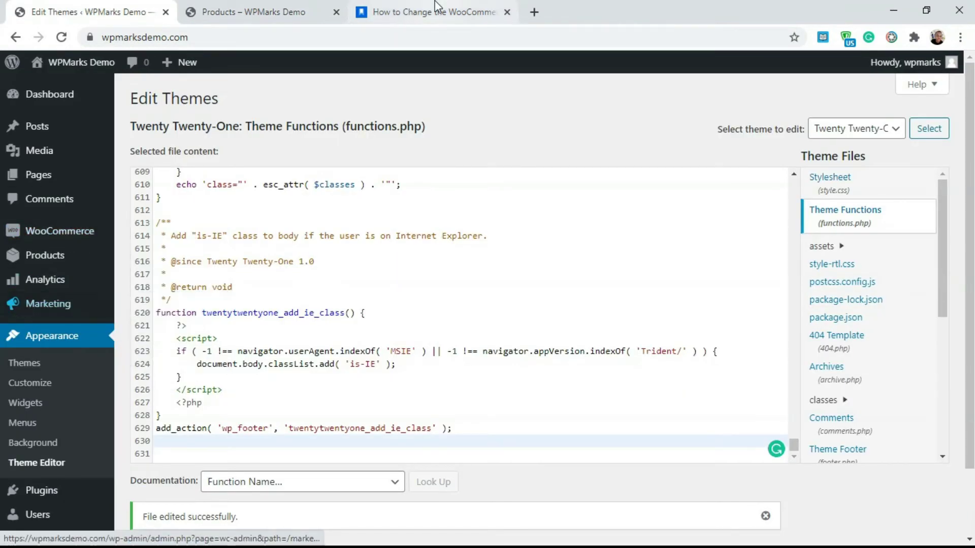
click(410, 11)
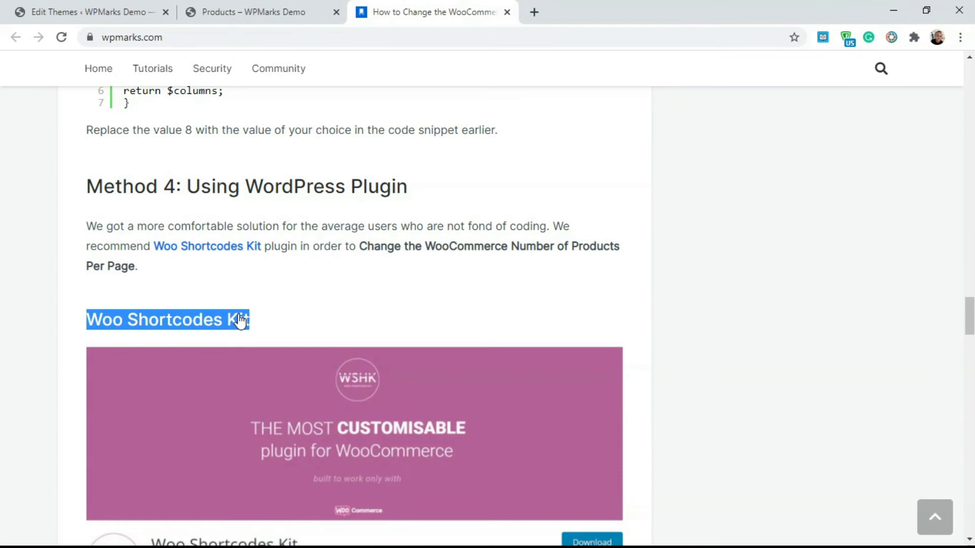
click(122, 12)
mouse_move(46, 237)
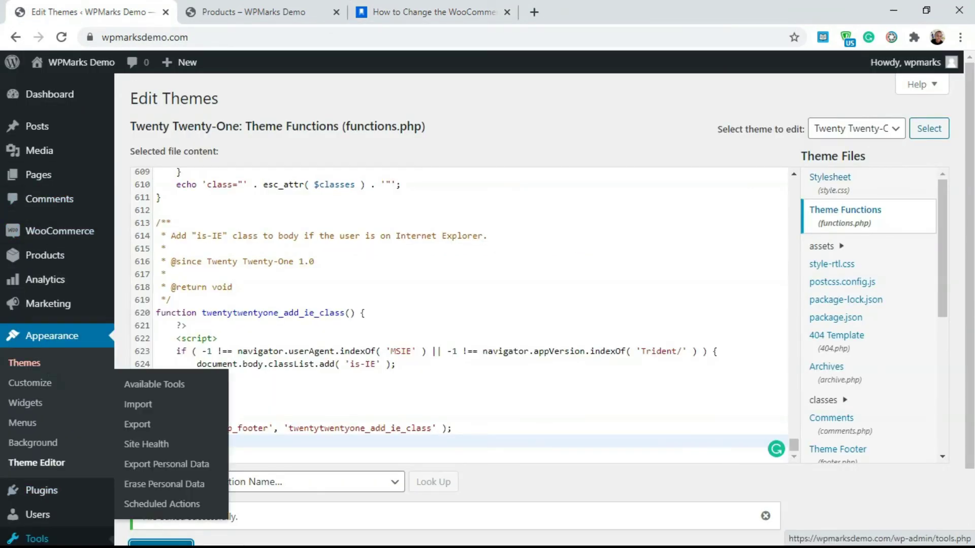
Search Add Plugins for 'Woo Shortcodes Kit' and activate the already-installed plugin.
mouse_move(58, 495)
click(144, 483)
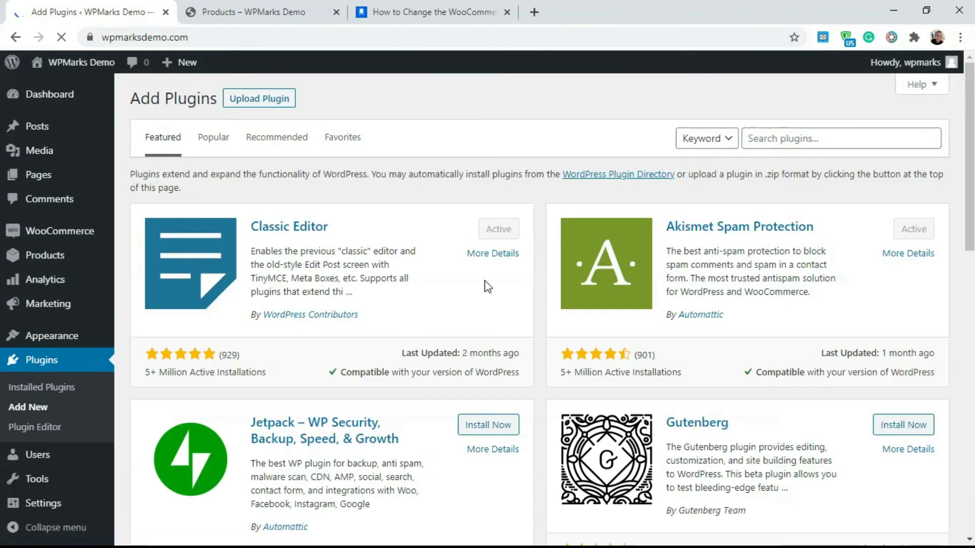
click(768, 136)
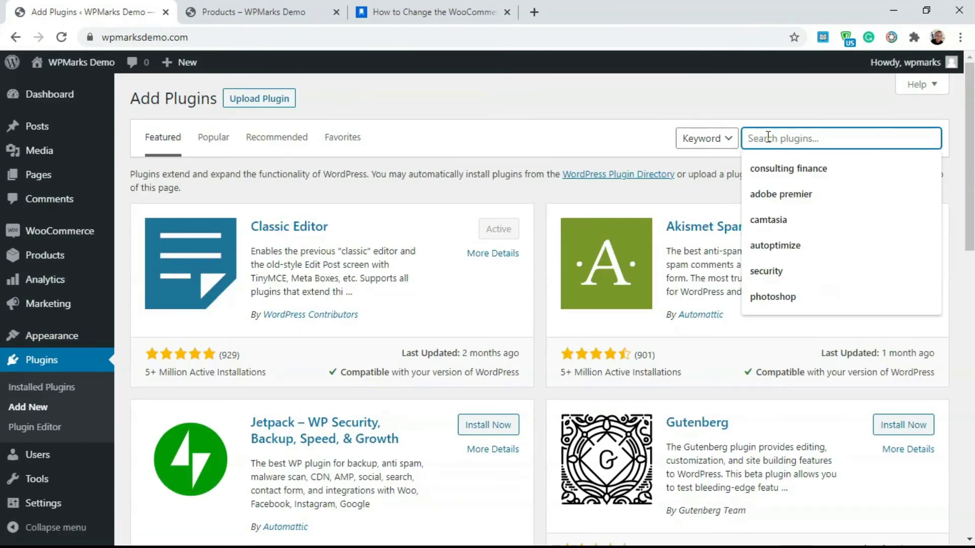
key(ctrl+v)
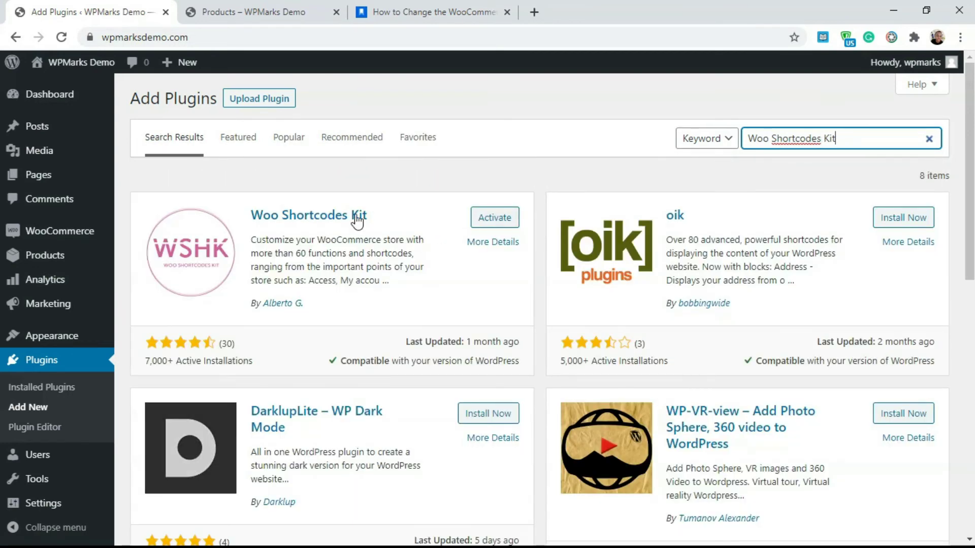
click(494, 218)
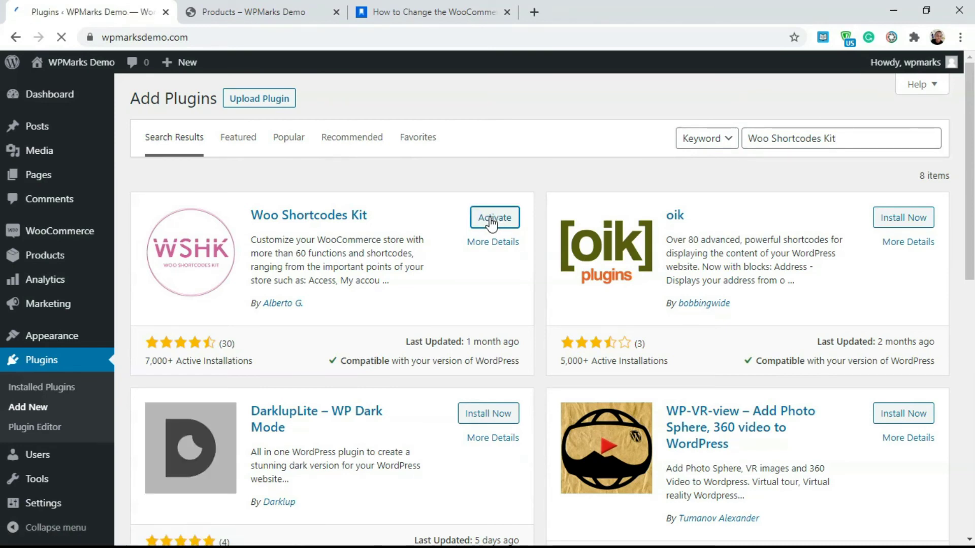
Open the WSHK settings and expand 'Customize the shop page or build a new' to Products per page Manager.
scroll(481, 258, down, 2)
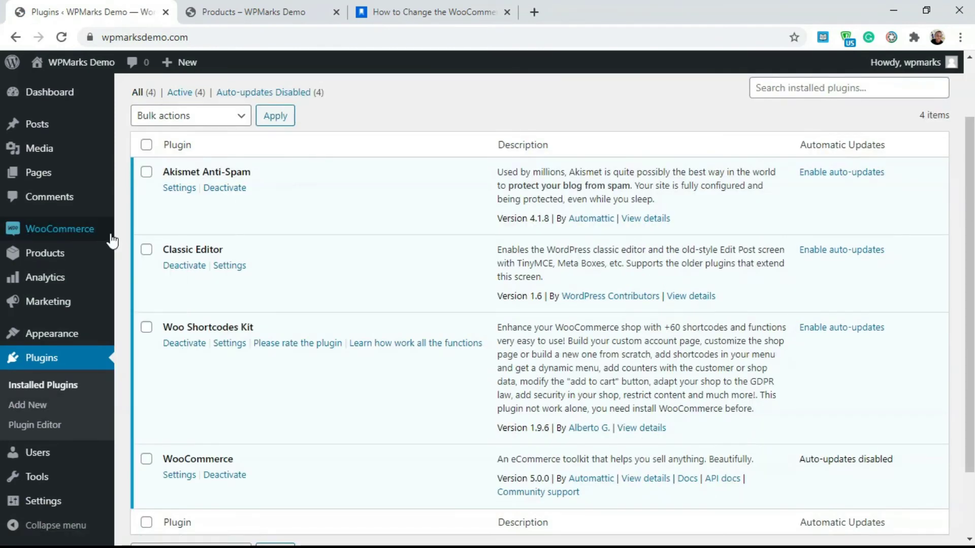
mouse_move(76, 237)
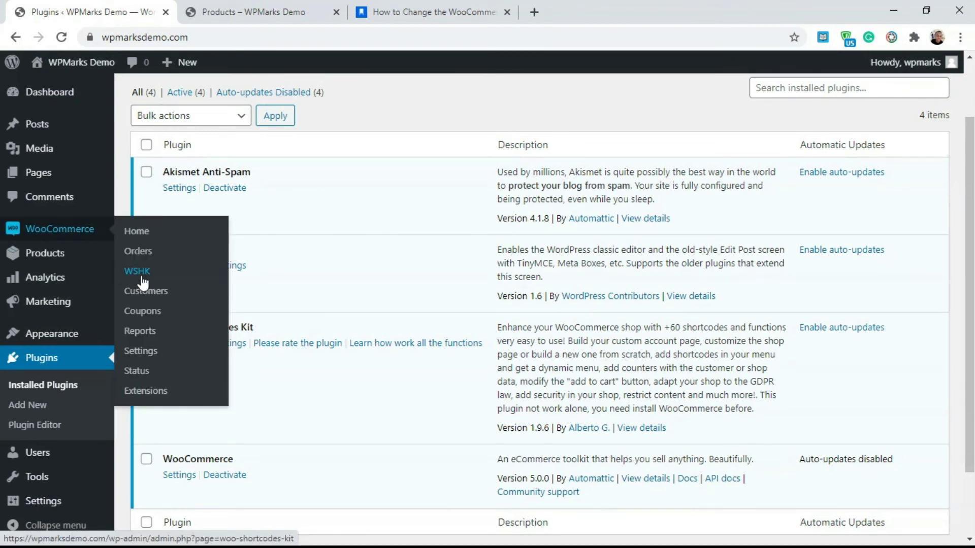
click(230, 343)
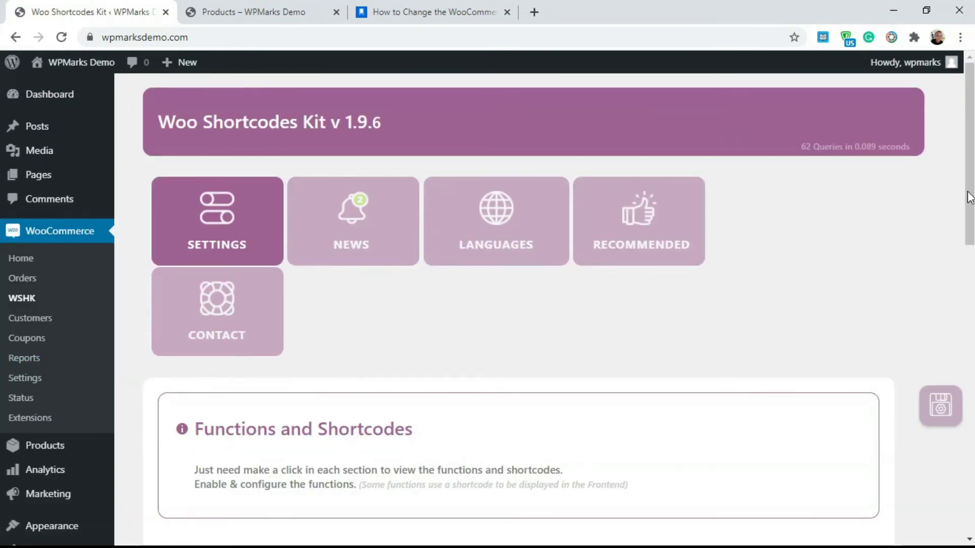
scroll(369, 285, down, 4)
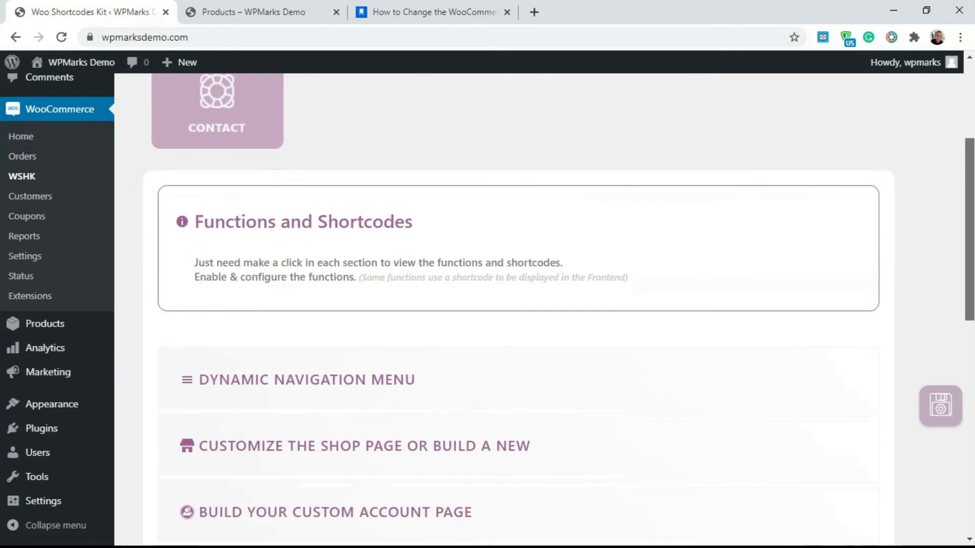
scroll(240, 295, down, 4)
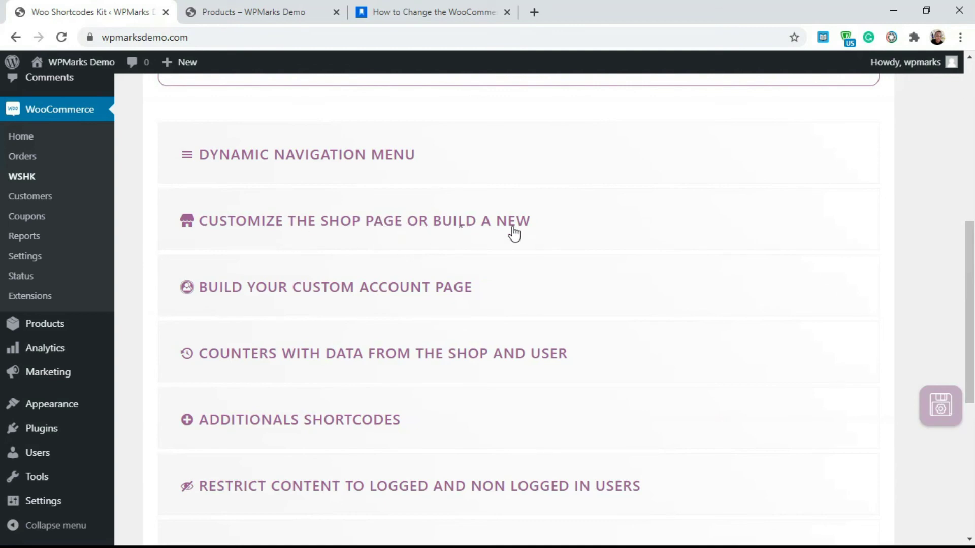
click(481, 235)
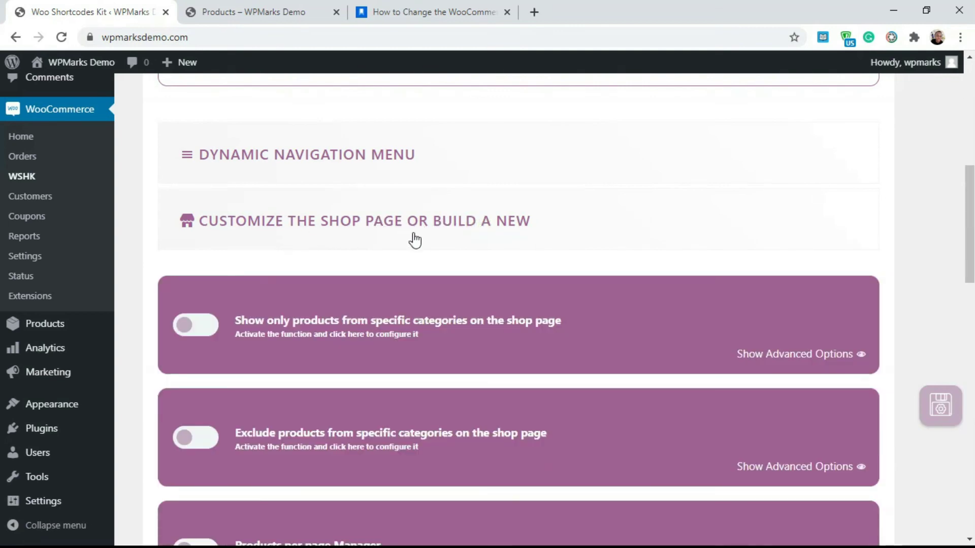
scroll(970, 213, down, 2)
scroll(444, 263, down, 4)
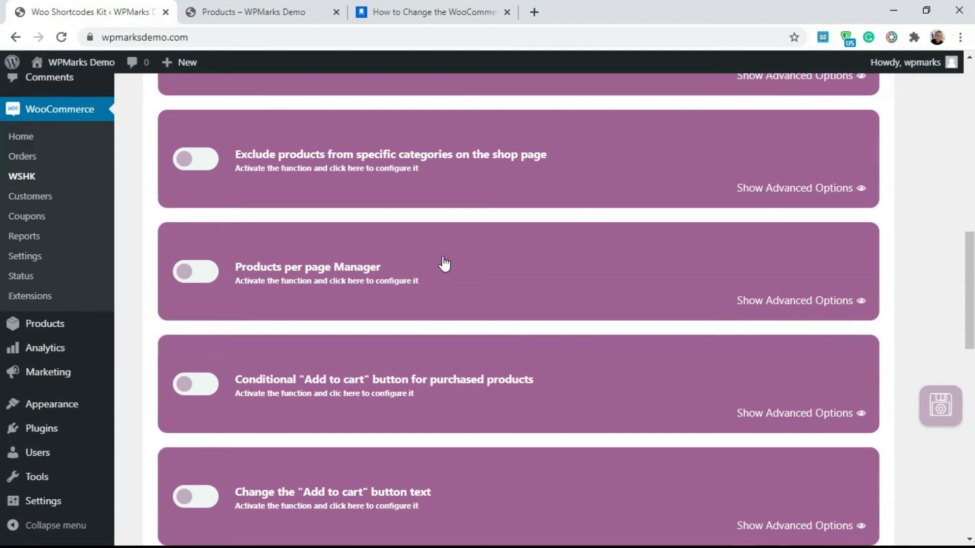
Enable Products per page Manager with Number of products set to 2 and save.
click(199, 273)
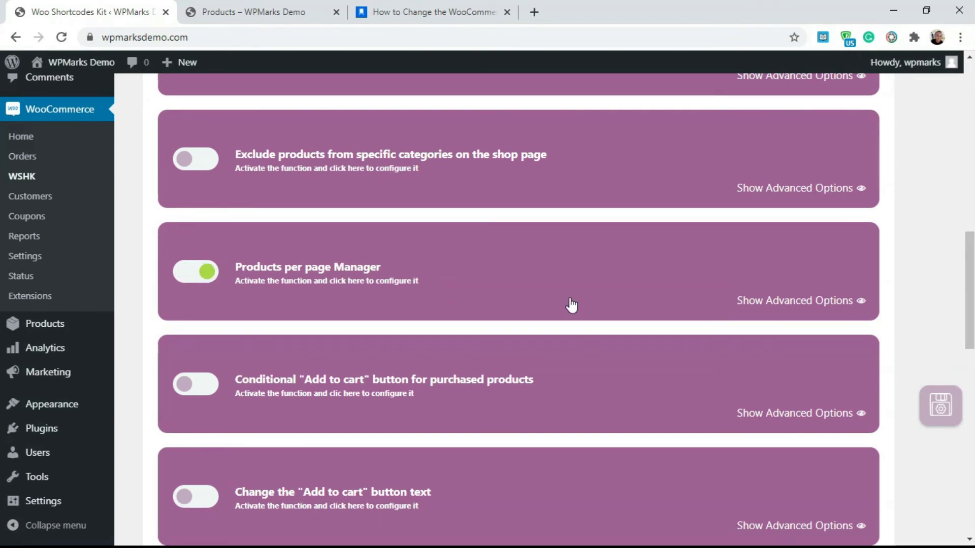
click(567, 299)
click(793, 304)
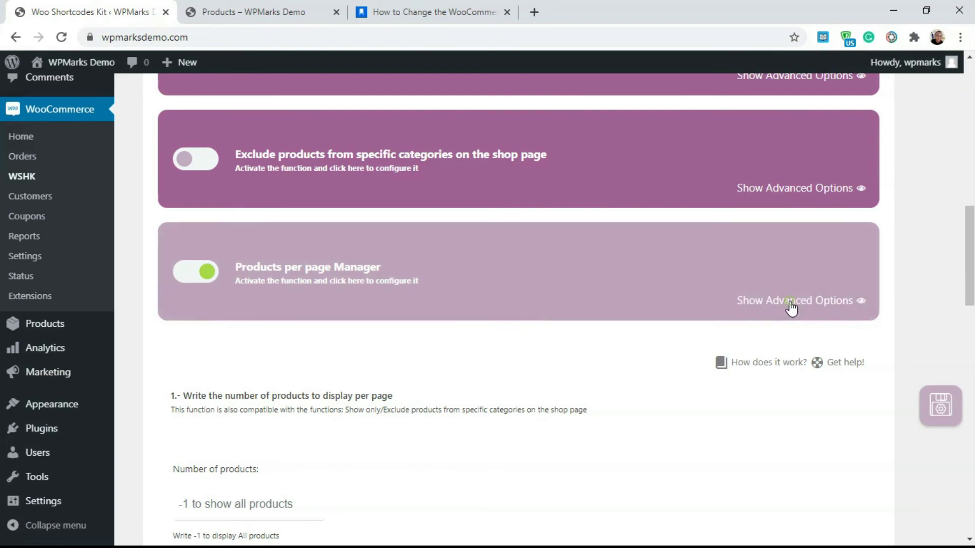
click(801, 305)
drag(970, 280, 971, 329)
click(243, 289)
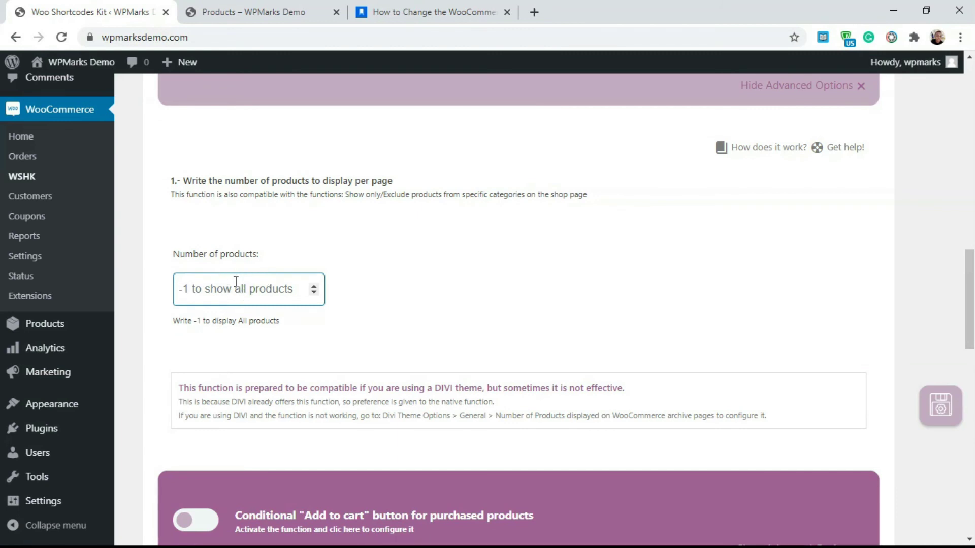
text(2)
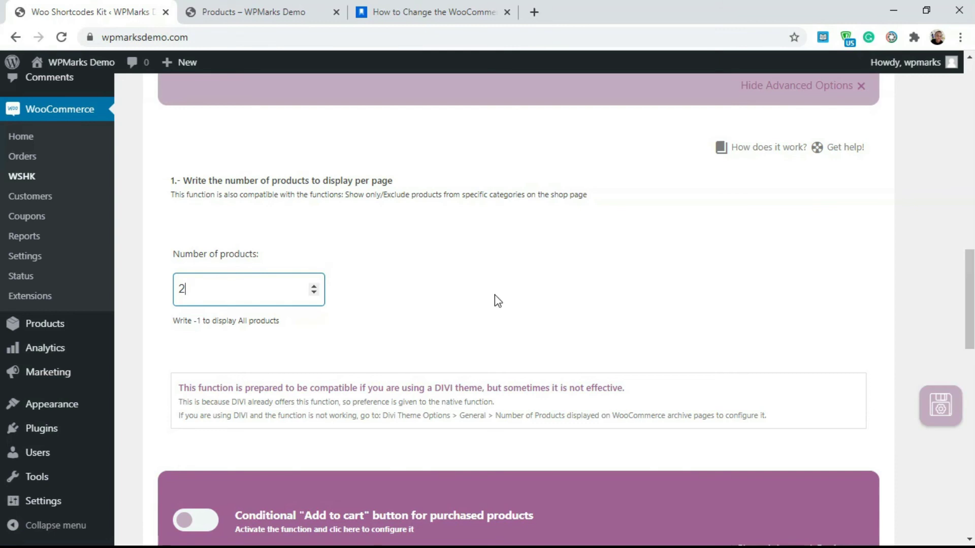
scroll(935, 403, down, 8)
click(942, 409)
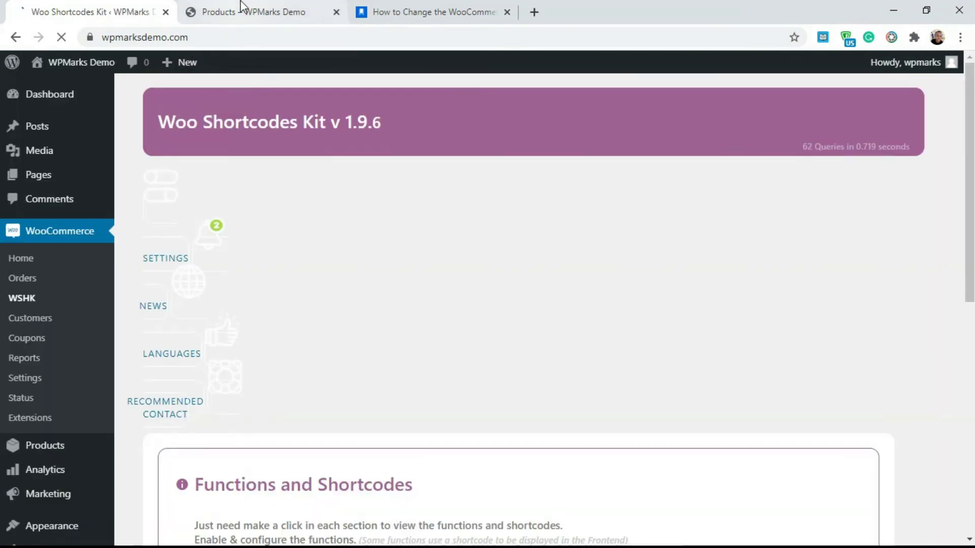
Reload the shop and verify it shows 'Showing 1–2 of 17 results'.
click(250, 7)
click(60, 37)
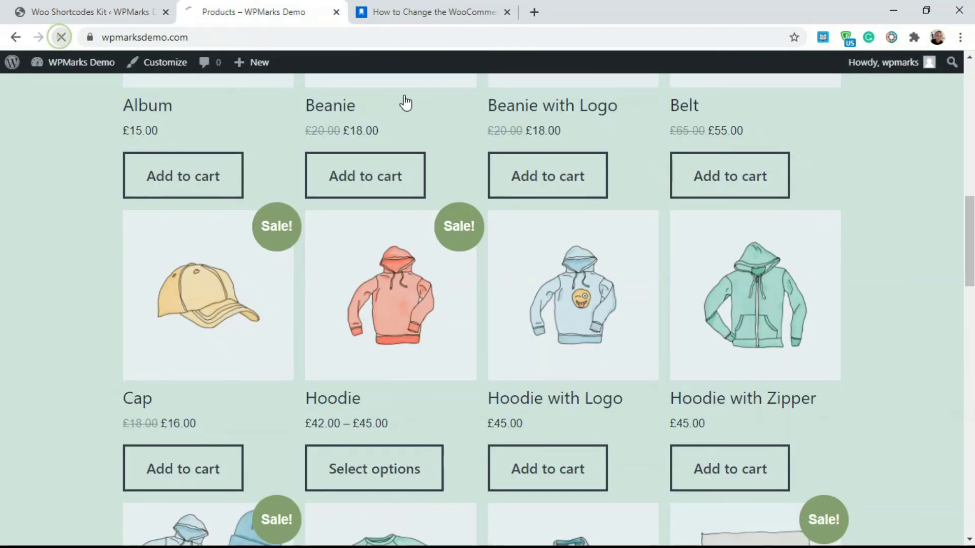
scroll(254, 291, up, 5)
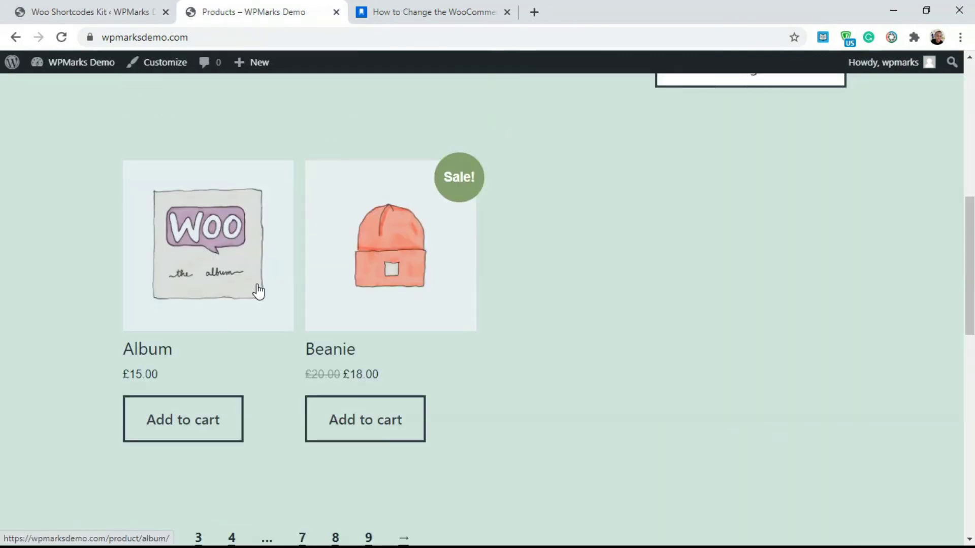
scroll(330, 127, up, 2)
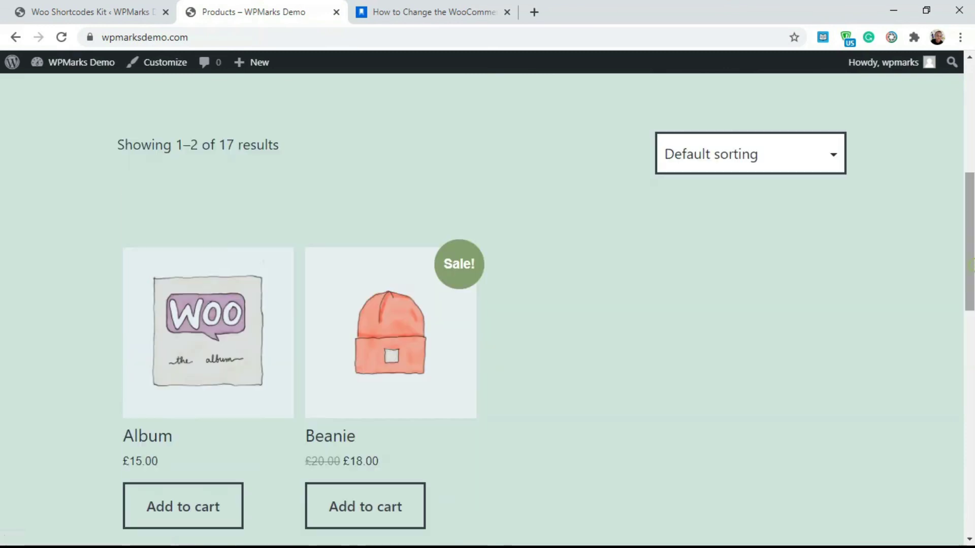
scroll(232, 122, down, 2)
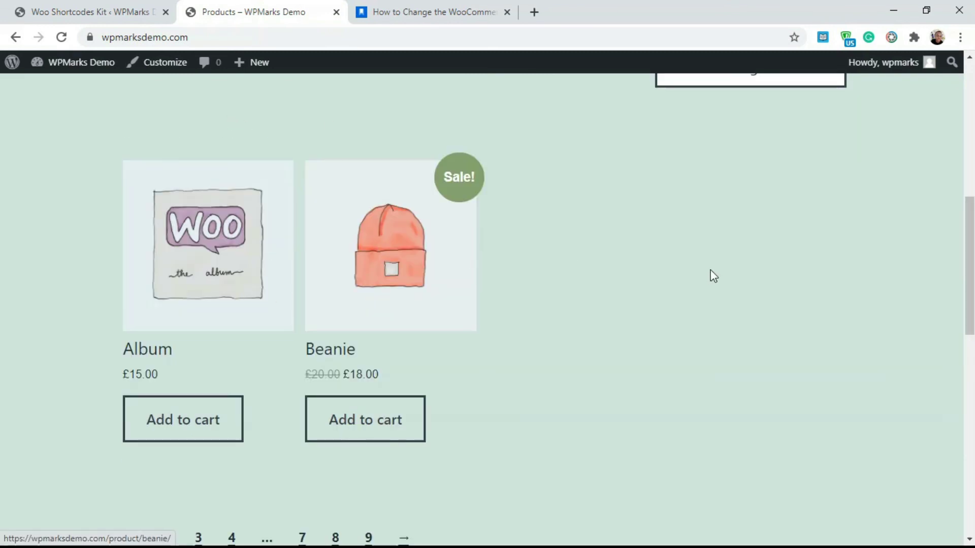
scroll(233, 122, up, 2)
click(111, 8)
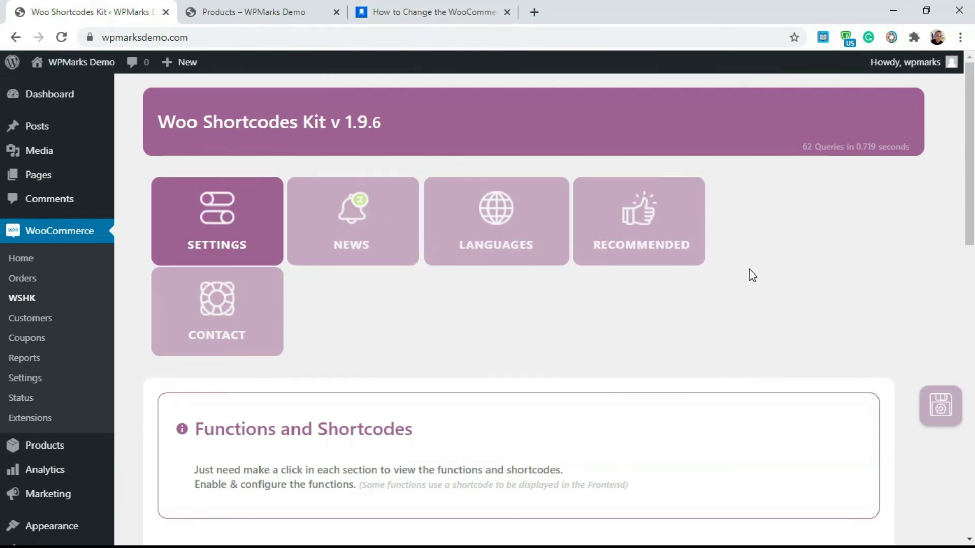
Re-expand Products per page Manager's advanced options to show Number of products still at 2.
drag(970, 227, 971, 384)
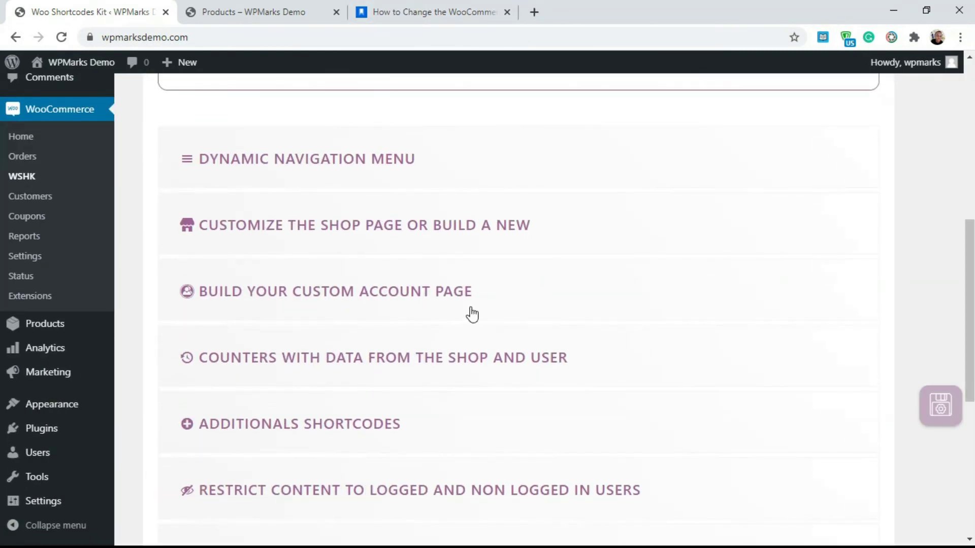
click(378, 236)
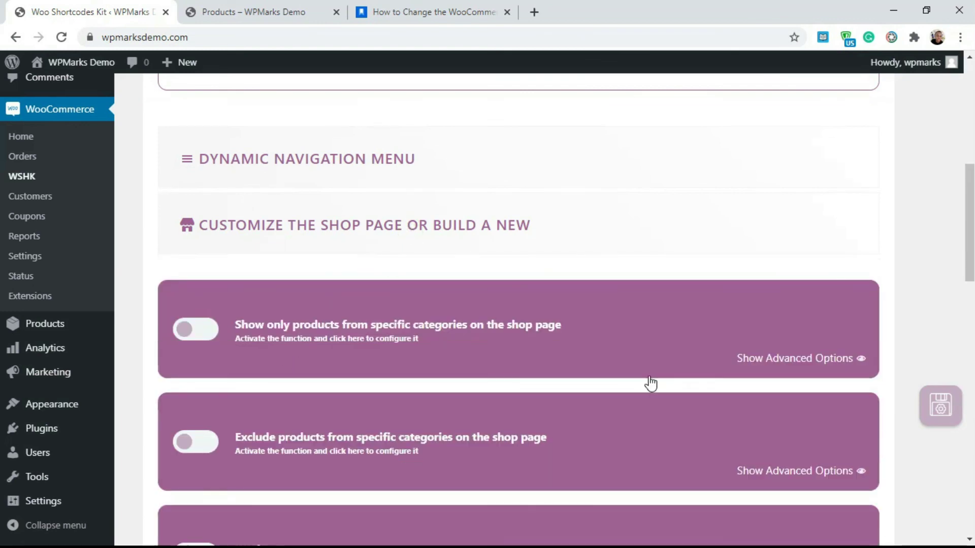
drag(970, 273, 970, 303)
click(442, 405)
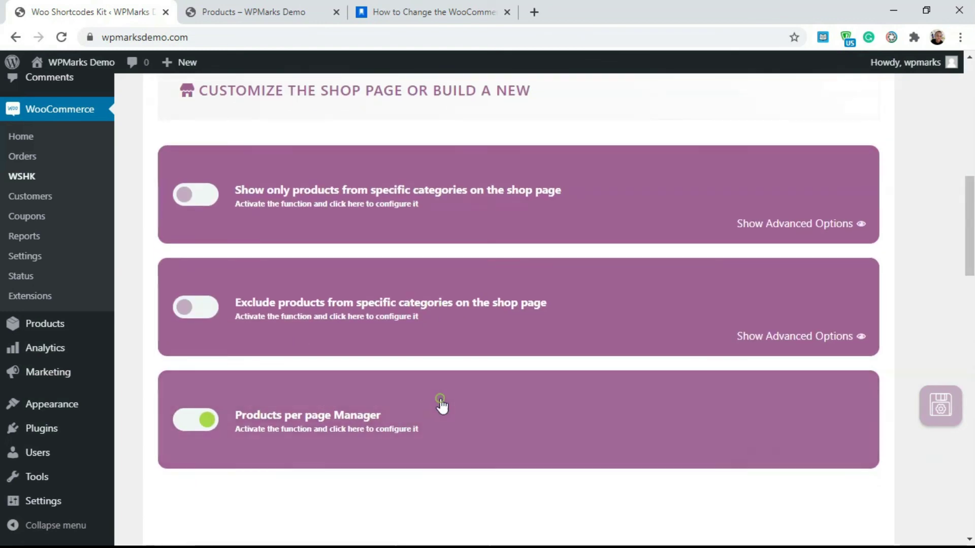
drag(972, 254, 972, 289)
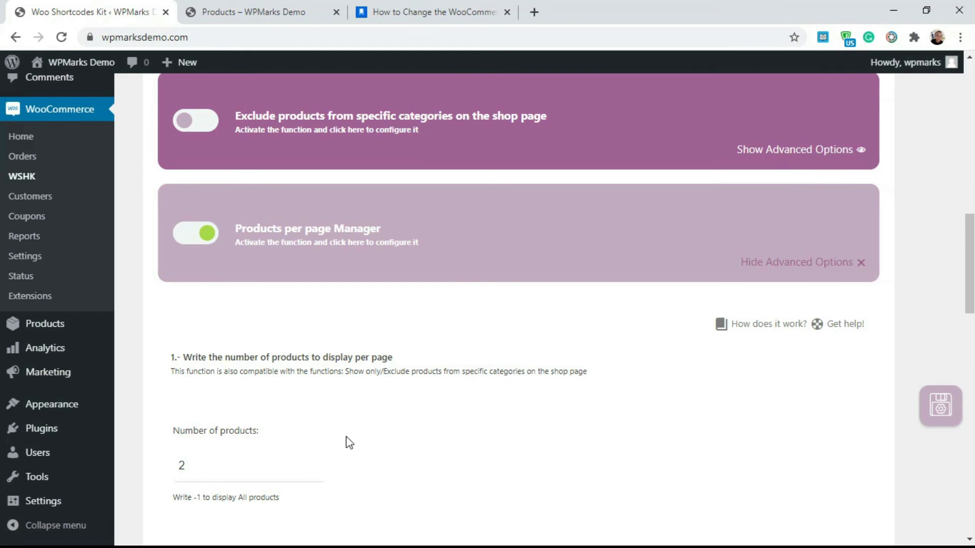
drag(972, 274, 972, 292)
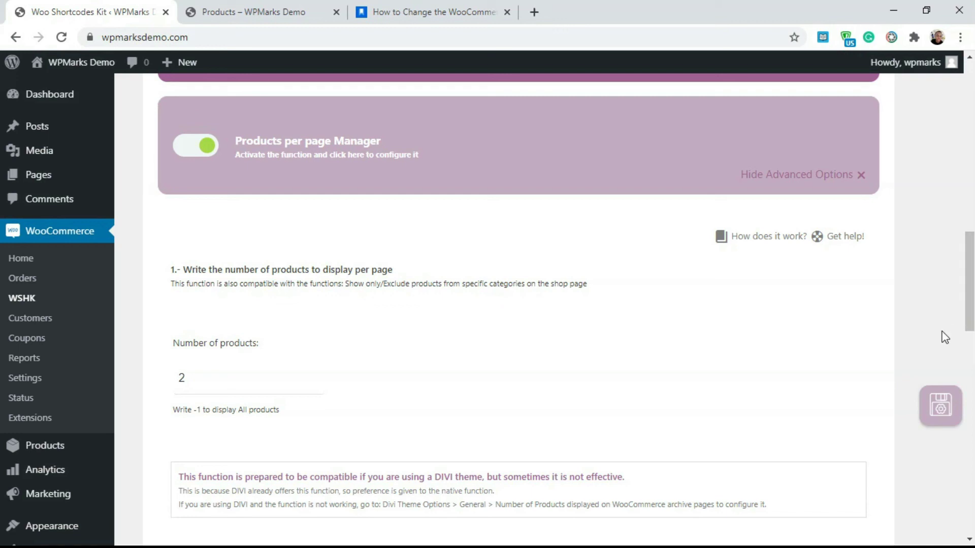
scroll(945, 337, down, 2)
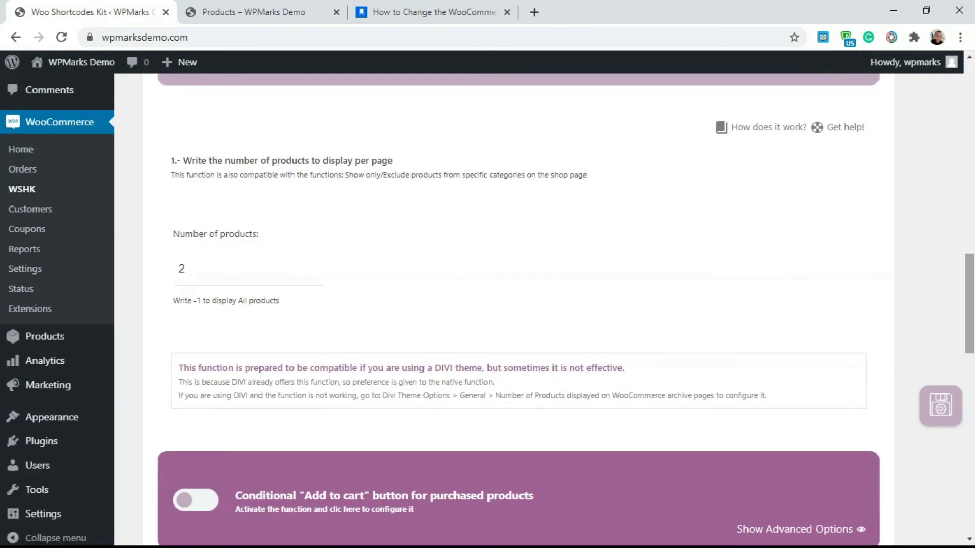